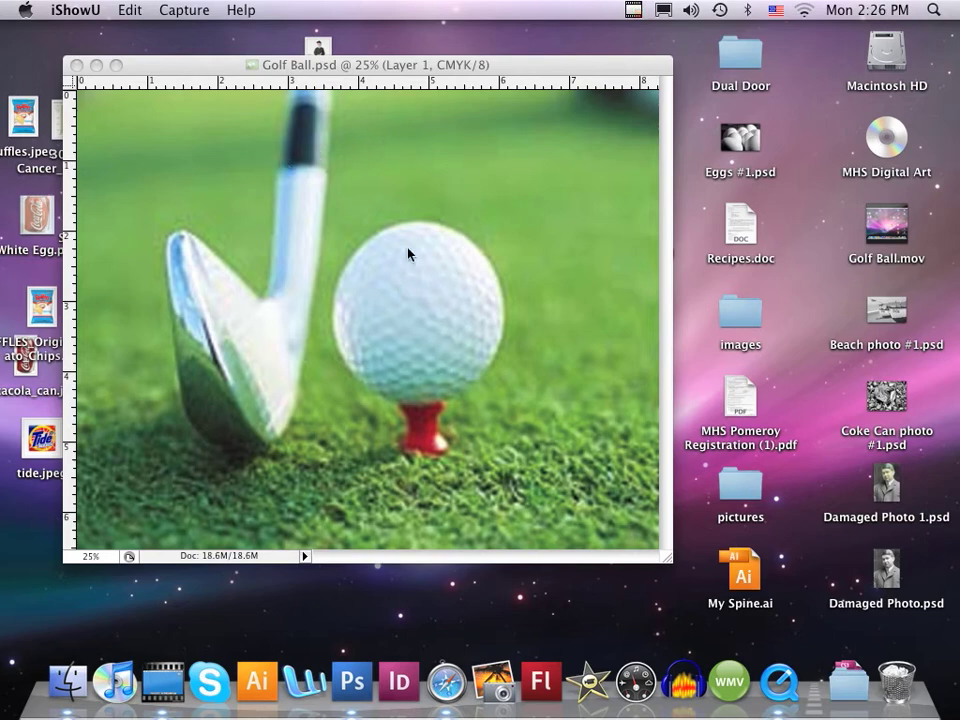
{"action": "left_click", "coordinate": [418, 308]}
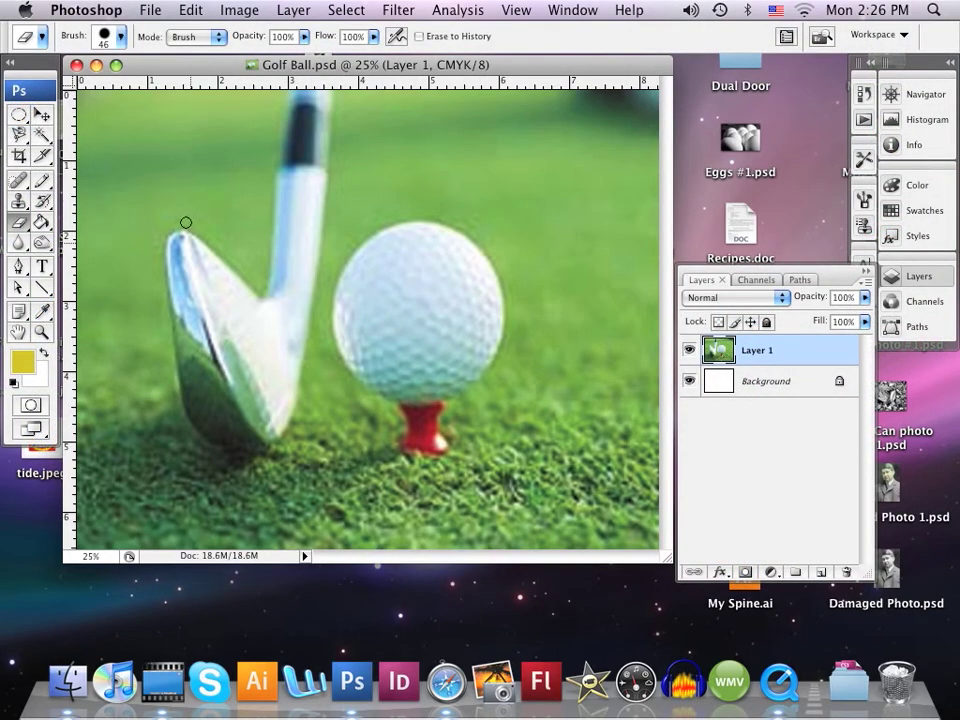
{"action": "left_click", "coordinate": [148, 13]}
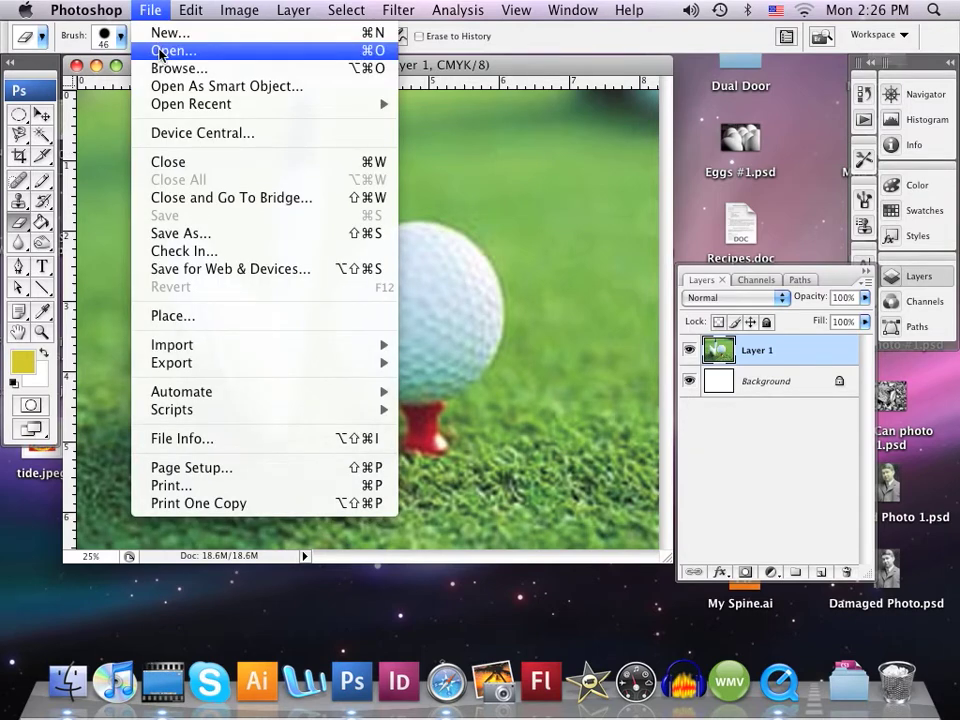
{"action": "left_click", "coordinate": [162, 54]}
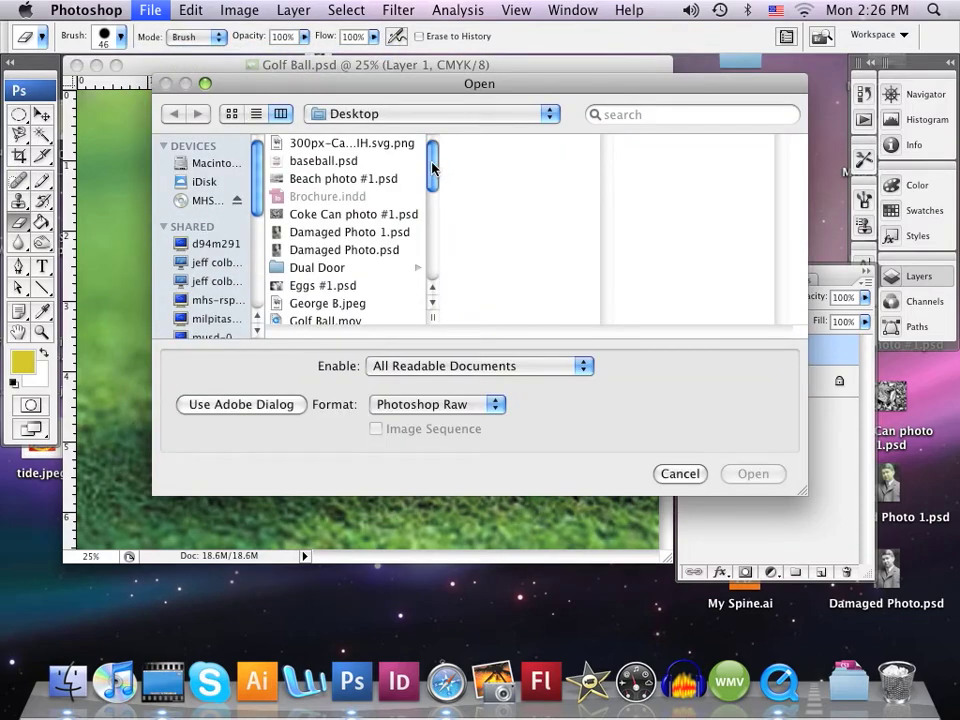
{"action": "left_click_drag", "start_coordinate": [432, 170], "coordinate": [431, 196]}
{"action": "double_click", "coordinate": [339, 217]}
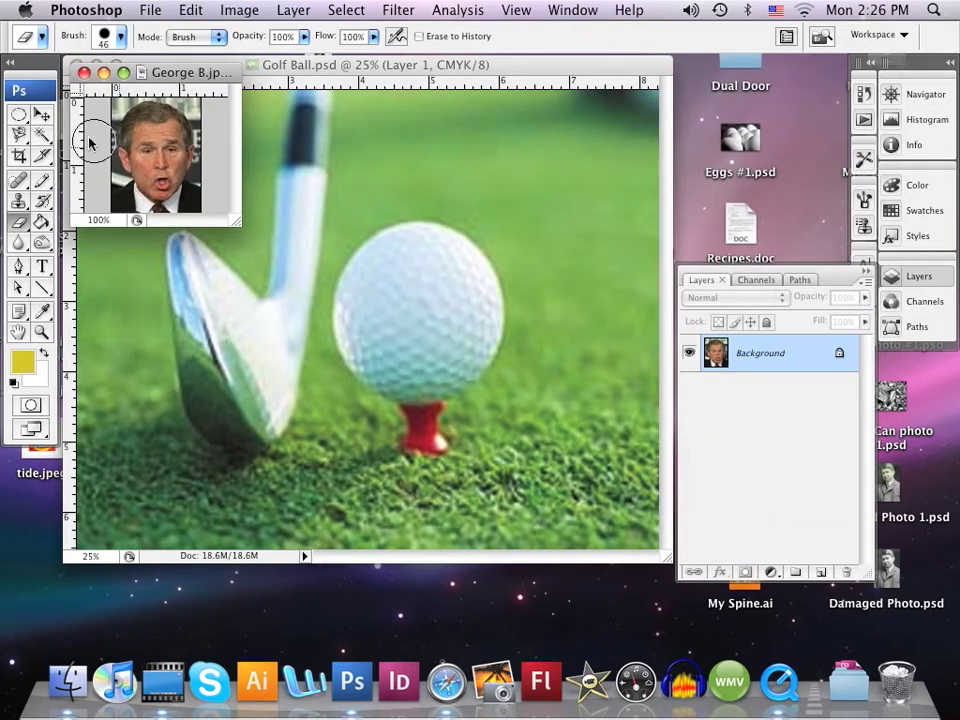
Copy the portrait into Golf Ball.psd and enlarge it over the ball to about 572% width and 643% height.
{"action": "left_click", "coordinate": [41, 114]}
{"action": "left_click_drag", "start_coordinate": [145, 190], "coordinate": [432, 323]}
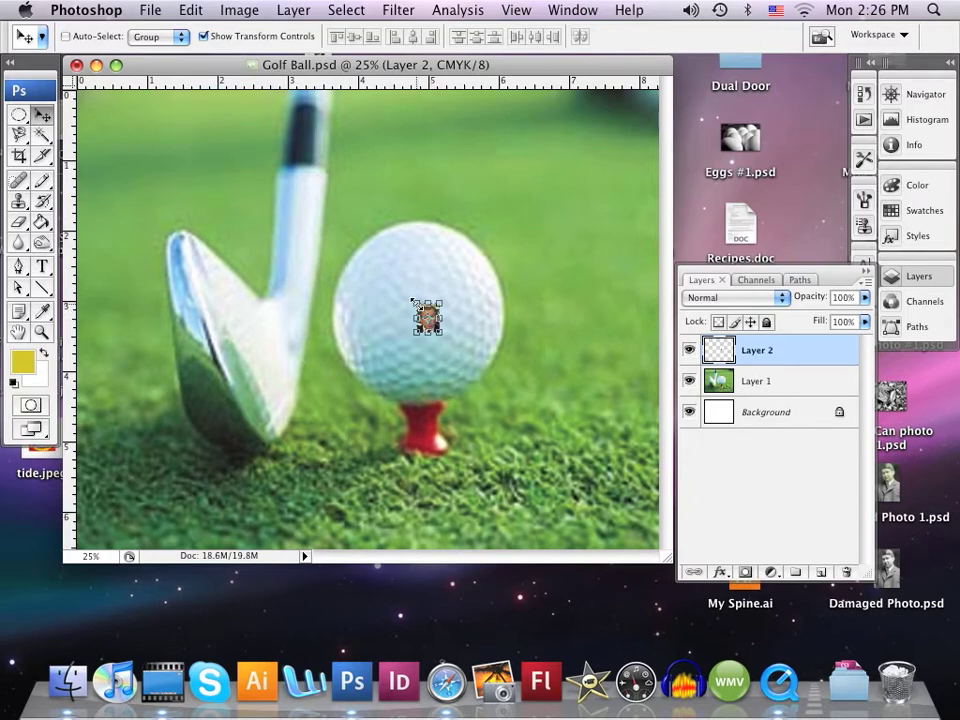
{"action": "left_click", "coordinate": [414, 300]}
{"action": "left_click_drag", "start_coordinate": [414, 300], "coordinate": [352, 222]}
{"action": "left_click_drag", "start_coordinate": [440, 335], "coordinate": [481, 407]}
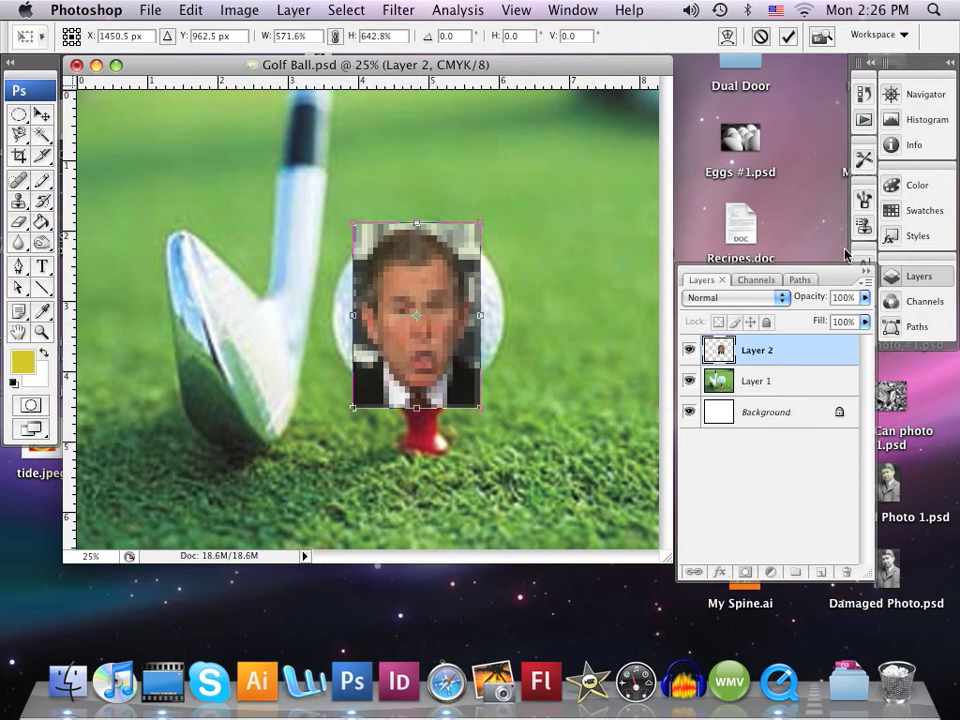
Lower Layer 2's opacity to 42% and enlarge the portrait over the ball to about 976% width and 883% height.
{"action": "left_click", "coordinate": [864, 302]}
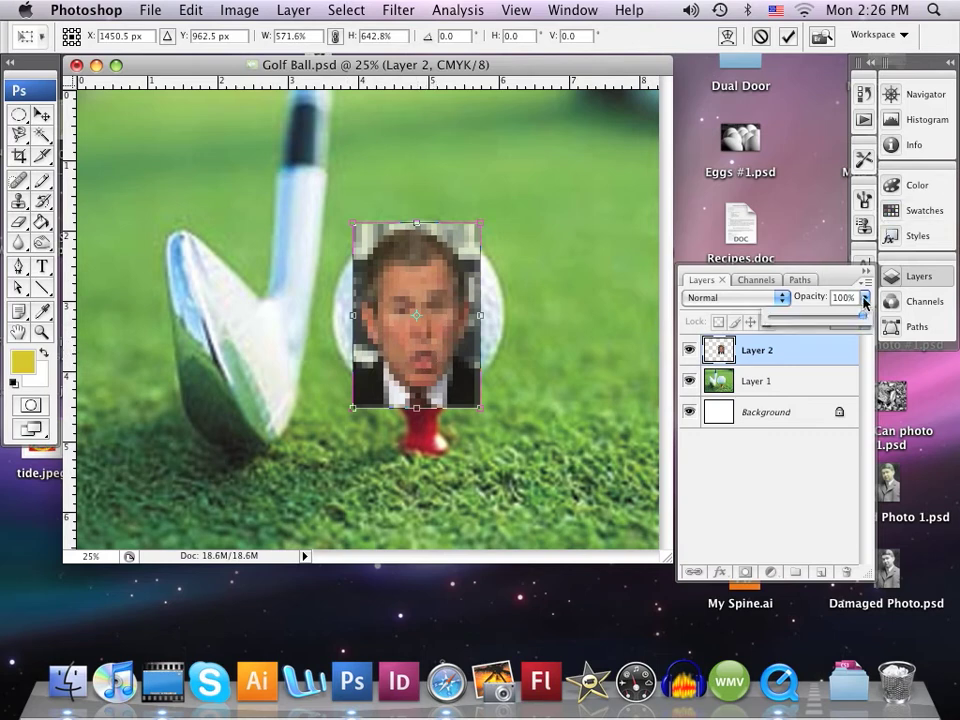
{"action": "left_click_drag", "start_coordinate": [865, 316], "coordinate": [809, 318]}
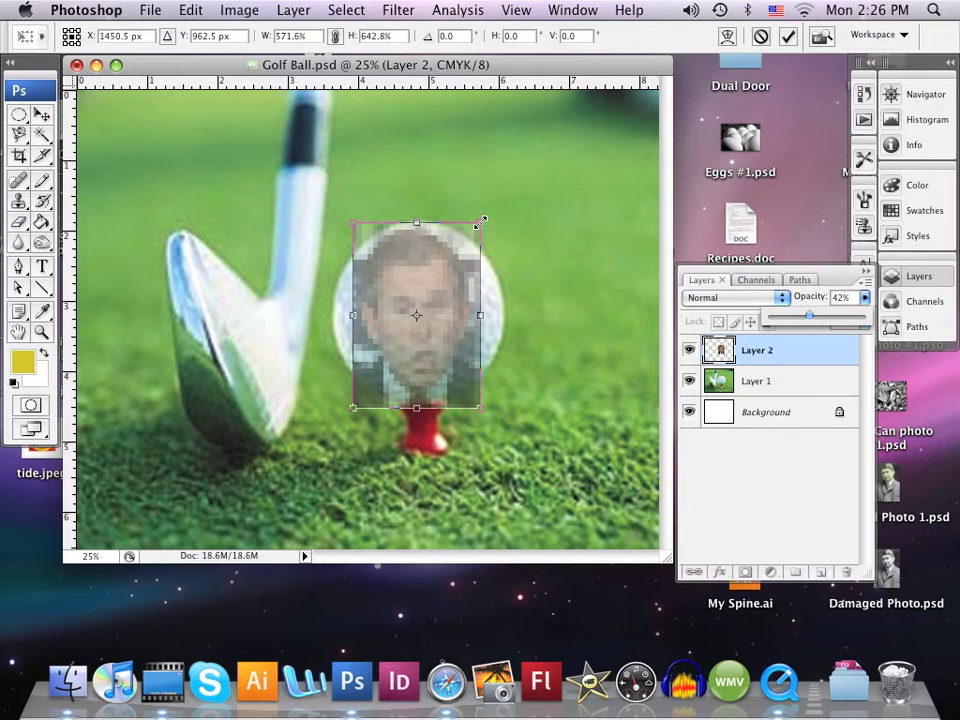
{"action": "left_click_drag", "start_coordinate": [481, 219], "coordinate": [531, 179]}
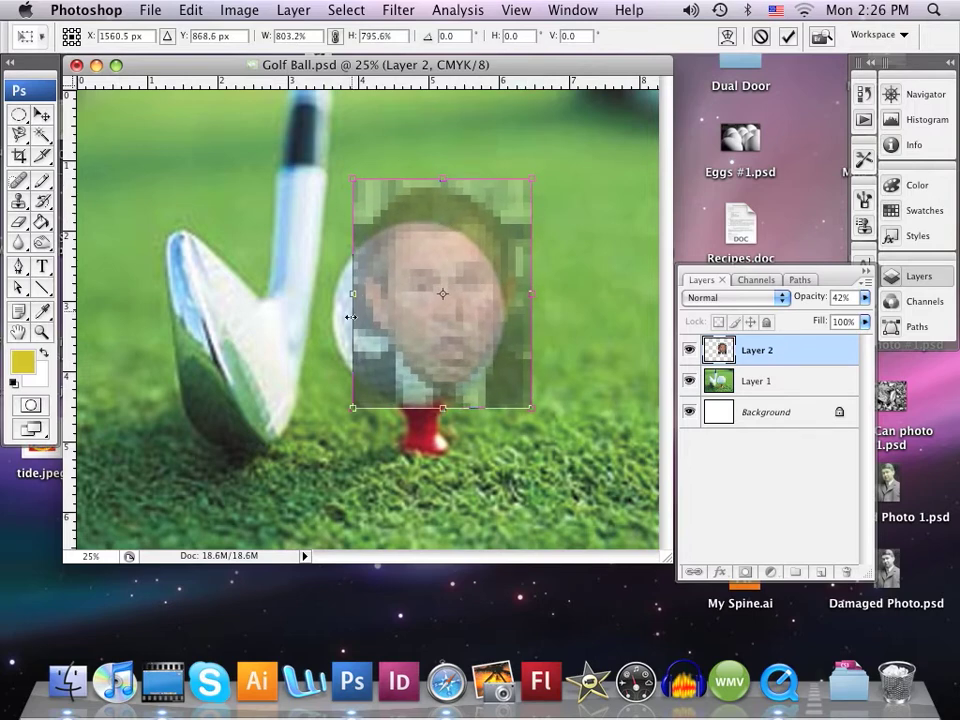
{"action": "left_click_drag", "start_coordinate": [353, 408], "coordinate": [315, 433]}
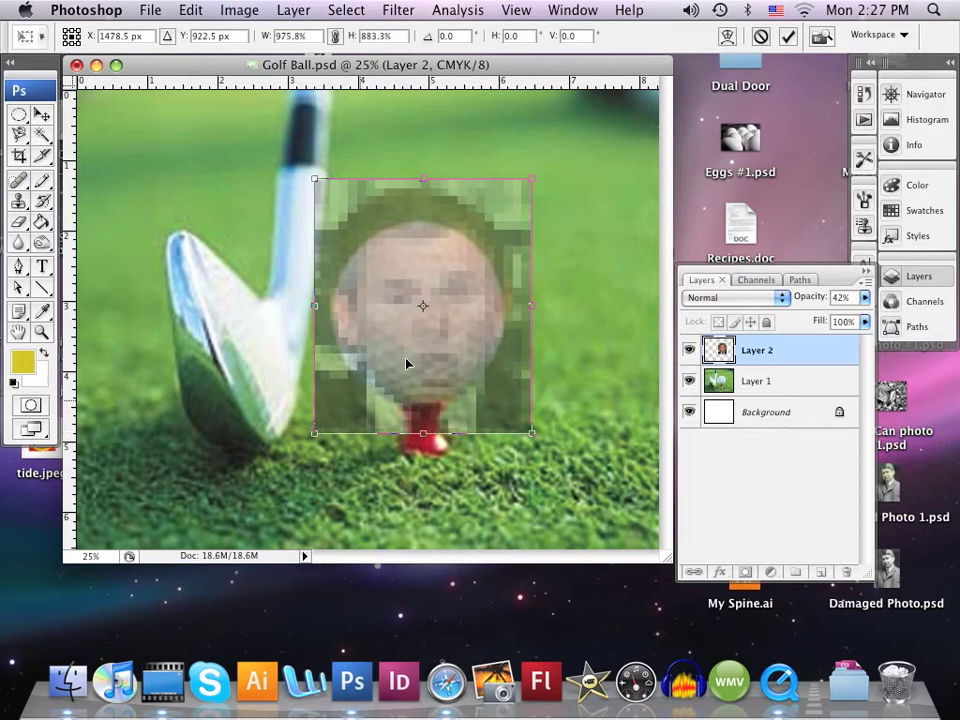
{"action": "left_click_drag", "start_coordinate": [422, 306], "coordinate": [439, 336]}
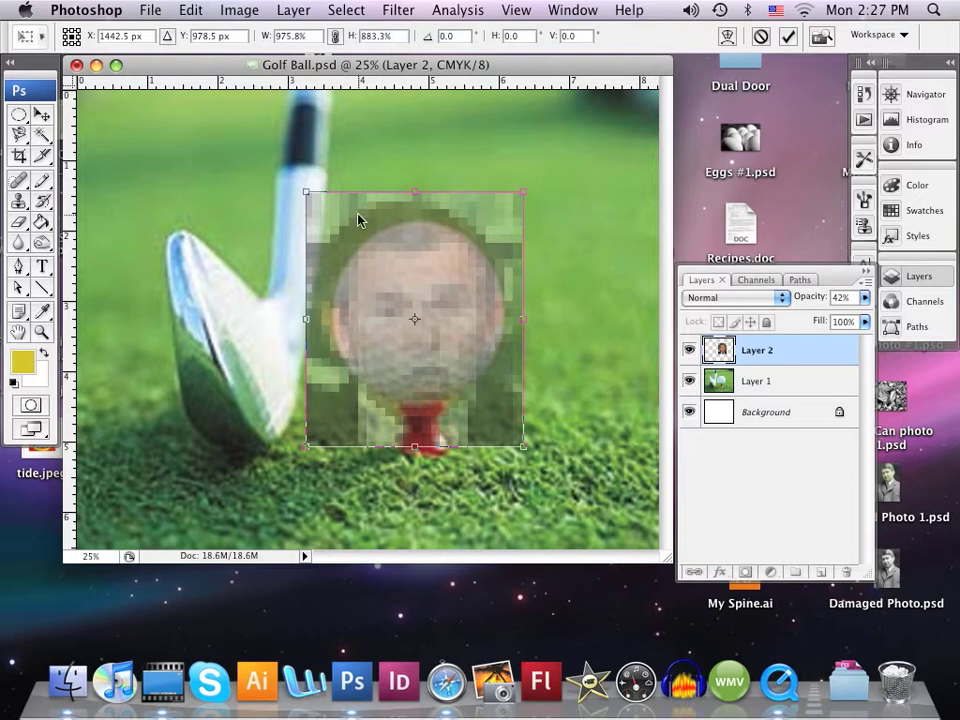
Save Golf Ball.psd, applying the pending transformation of the portrait.
{"action": "left_click", "coordinate": [150, 10]}
{"action": "mouse_move", "coordinate": [158, 101]}
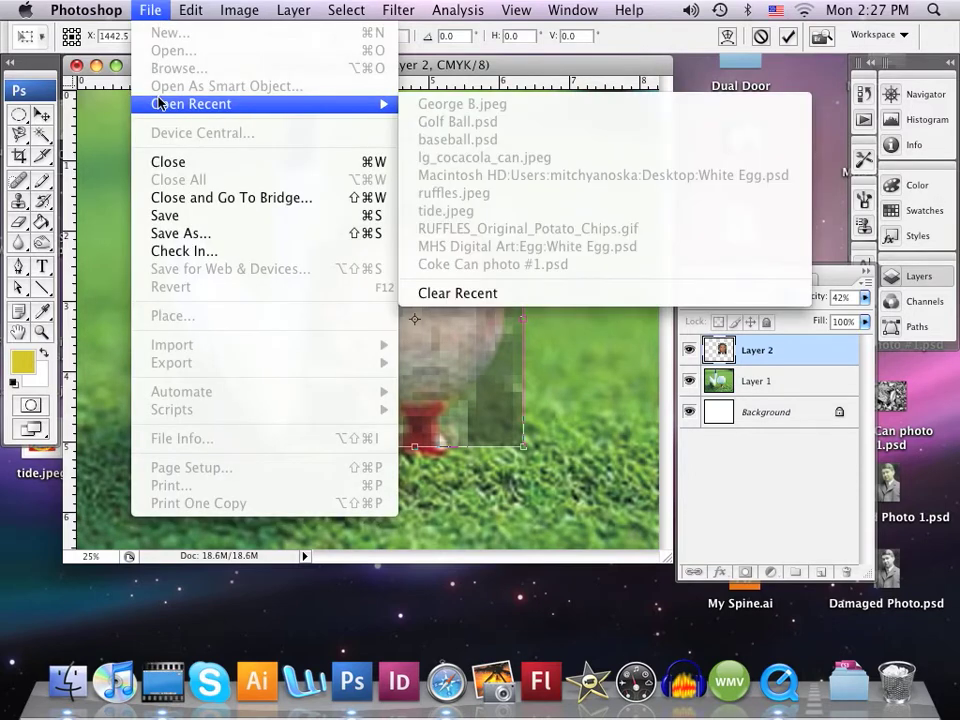
{"action": "left_click", "coordinate": [166, 215]}
{"action": "left_click", "coordinate": [612, 231]}
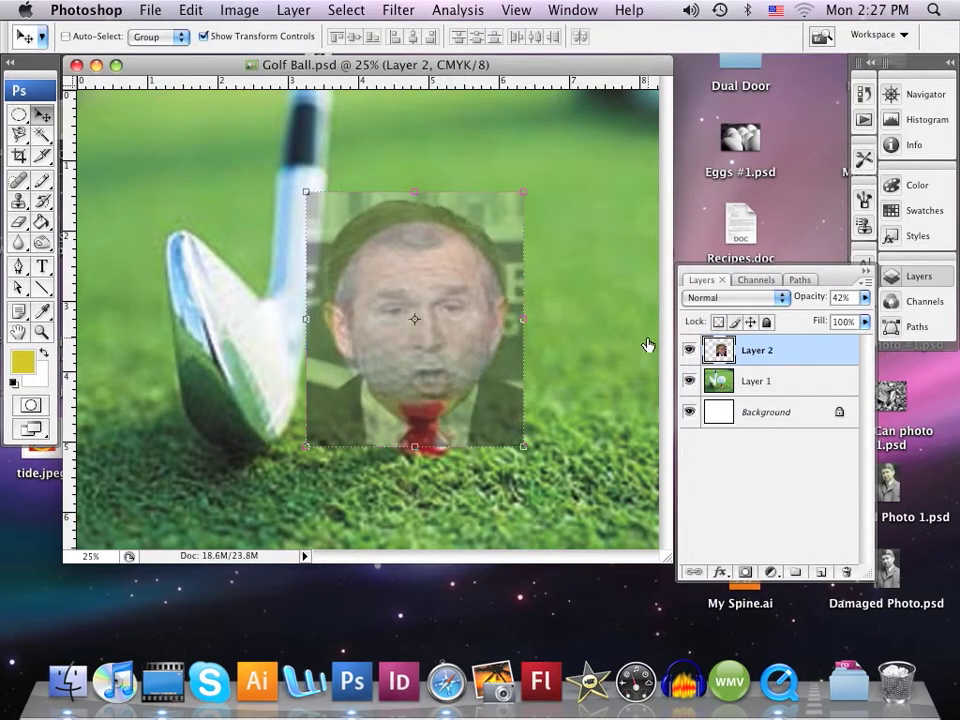
Set Layer 2's opacity to 32% and shift the portrait slightly upward to line the face up with the ball.
{"action": "left_click", "coordinate": [864, 299]}
{"action": "left_click_drag", "start_coordinate": [808, 317], "coordinate": [873, 323]}
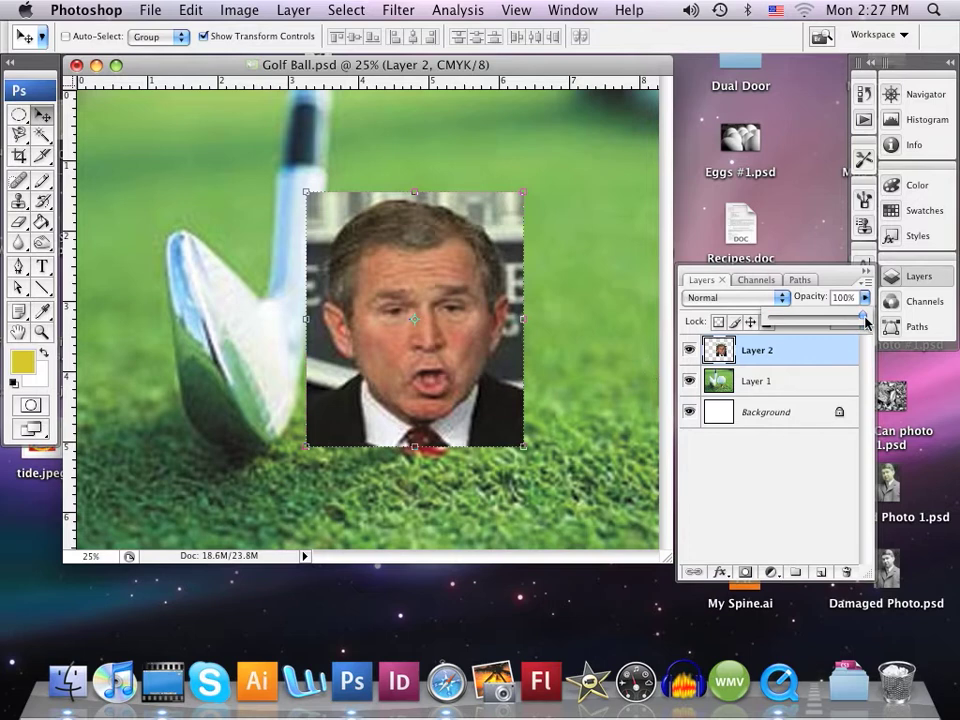
{"action": "left_click_drag", "start_coordinate": [866, 320], "coordinate": [801, 320]}
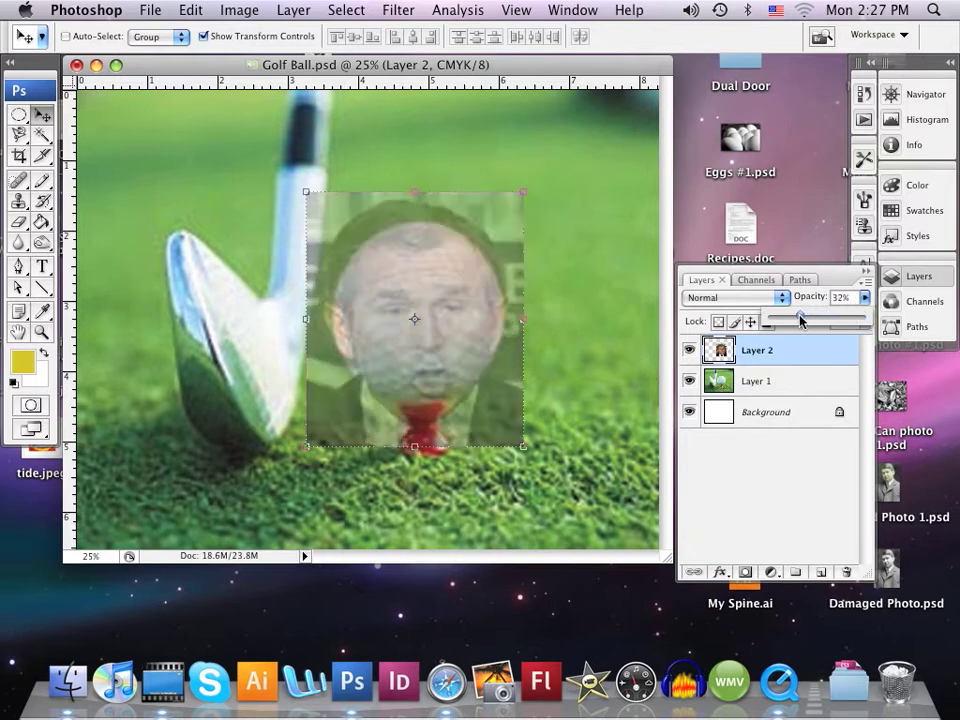
{"action": "left_click", "coordinate": [418, 331]}
{"action": "left_click", "coordinate": [415, 328]}
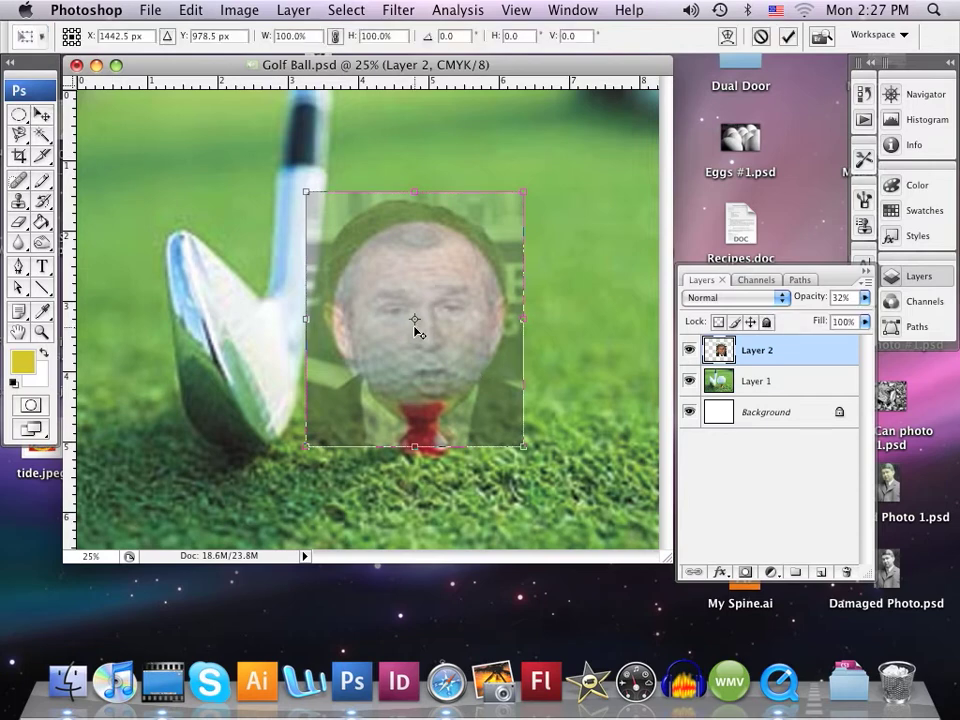
{"action": "left_click_drag", "start_coordinate": [414, 332], "coordinate": [437, 328]}
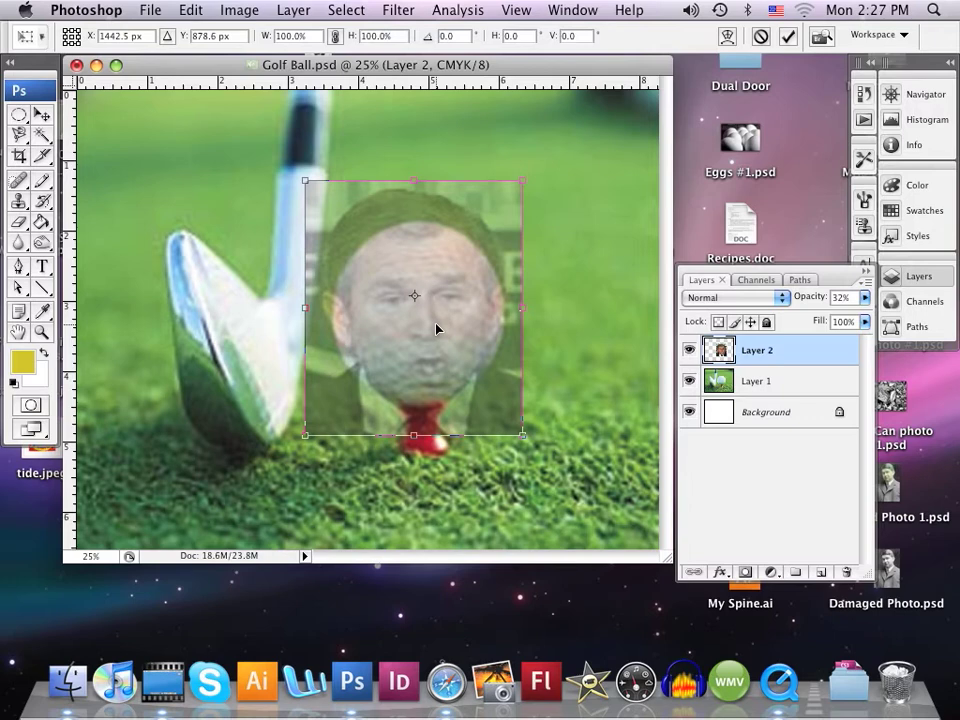
{"action": "mouse_move", "coordinate": [437, 328]}
{"action": "left_mouse_down"}
{"action": "mouse_move", "coordinate": [436, 340]}
{"action": "mouse_move", "coordinate": [439, 328]}
{"action": "left_mouse_up"}
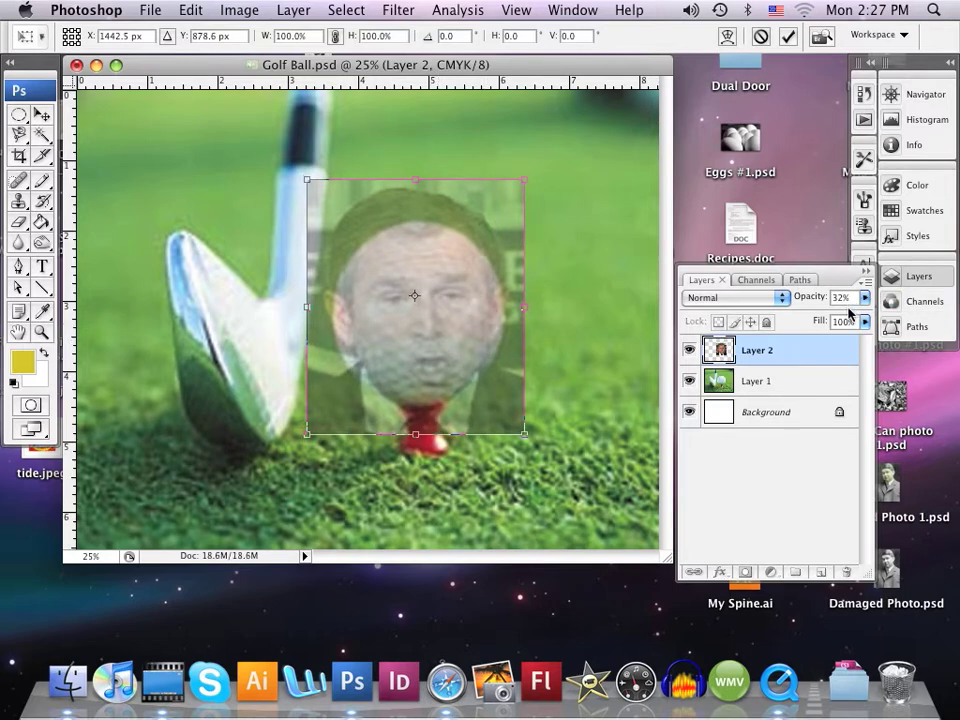
Restore Layer 2's opacity to 100% and apply the portrait's transformation.
{"action": "left_click_drag", "start_coordinate": [862, 300], "coordinate": [873, 323]}
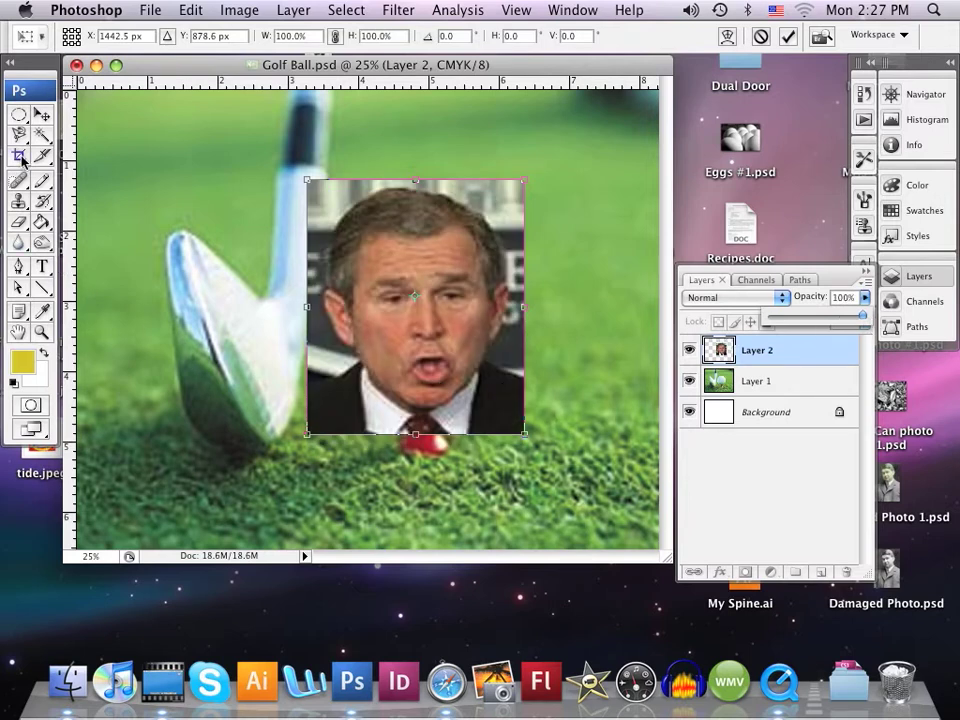
{"action": "left_click", "coordinate": [18, 114]}
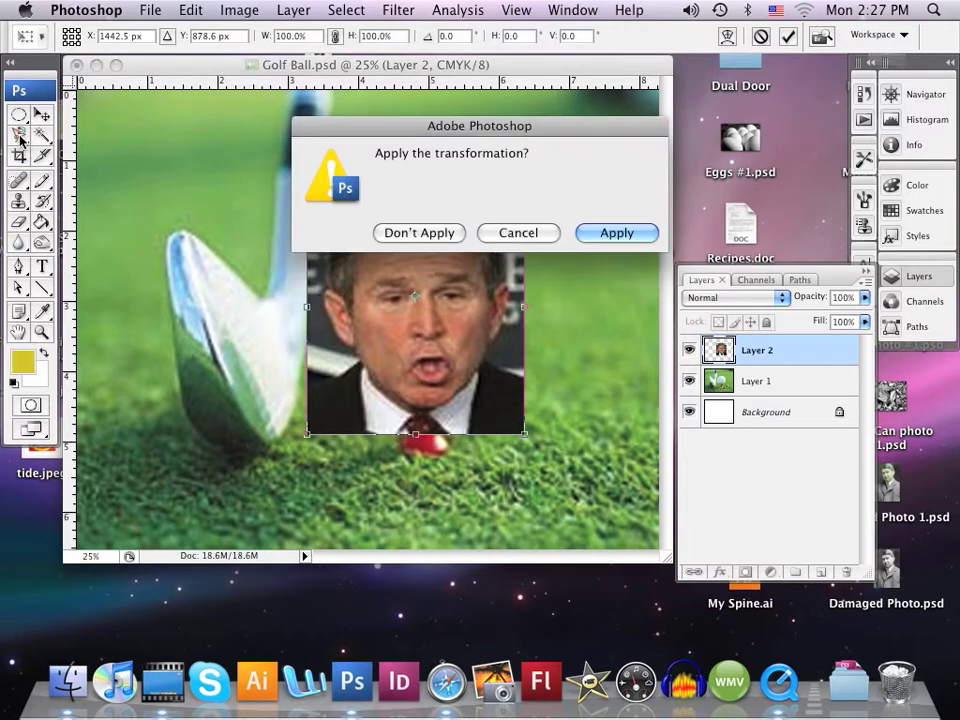
{"action": "left_click", "coordinate": [617, 238]}
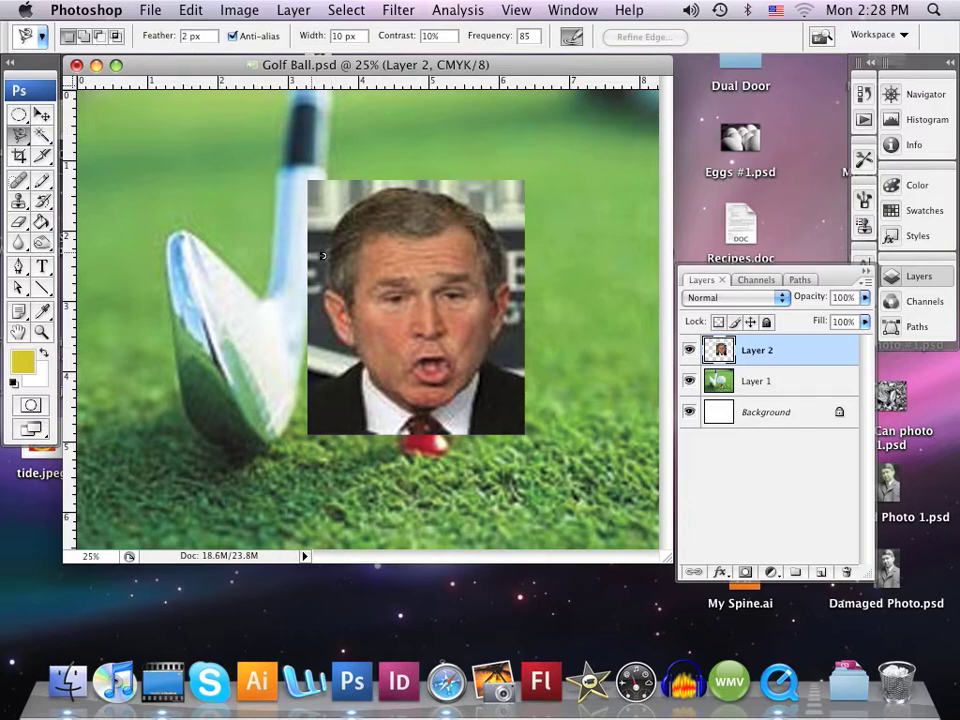
Select the head by tracing its outline, including hair, ears and chin, with the Magnetic Lasso.
{"action": "key", "text": "F9"}
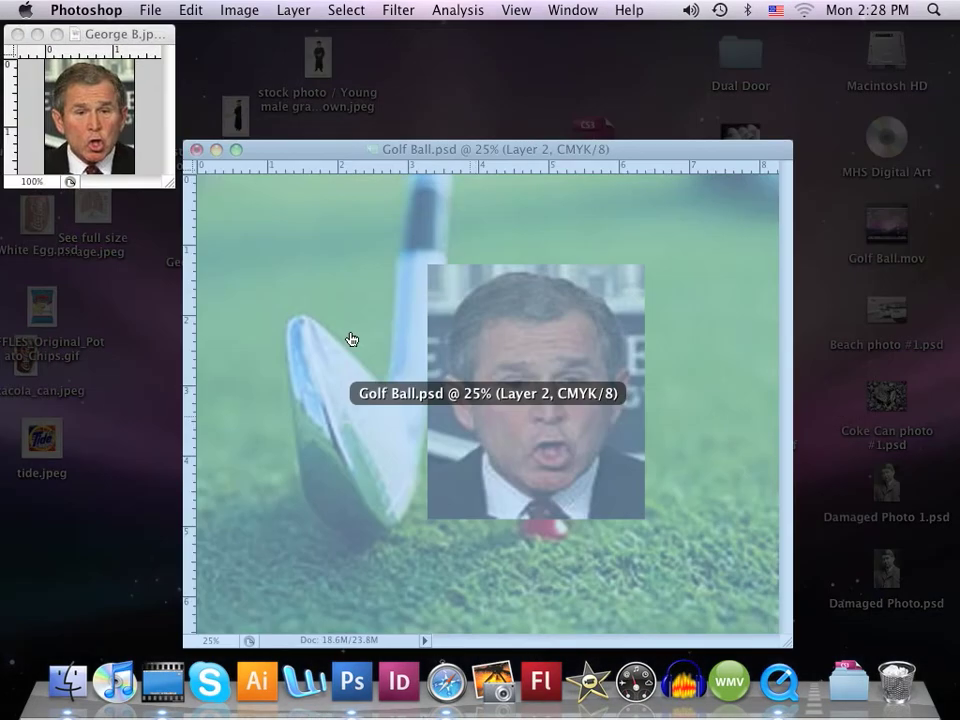
{"action": "left_click", "coordinate": [351, 339]}
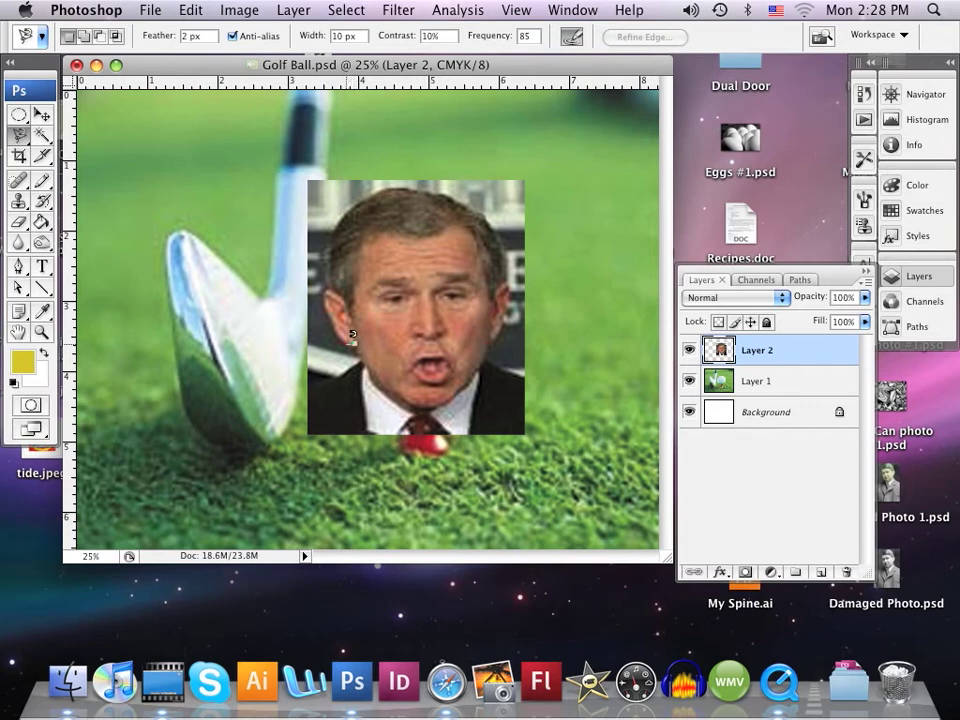
{"action": "left_click_drag", "start_coordinate": [349, 333], "coordinate": [332, 278]}
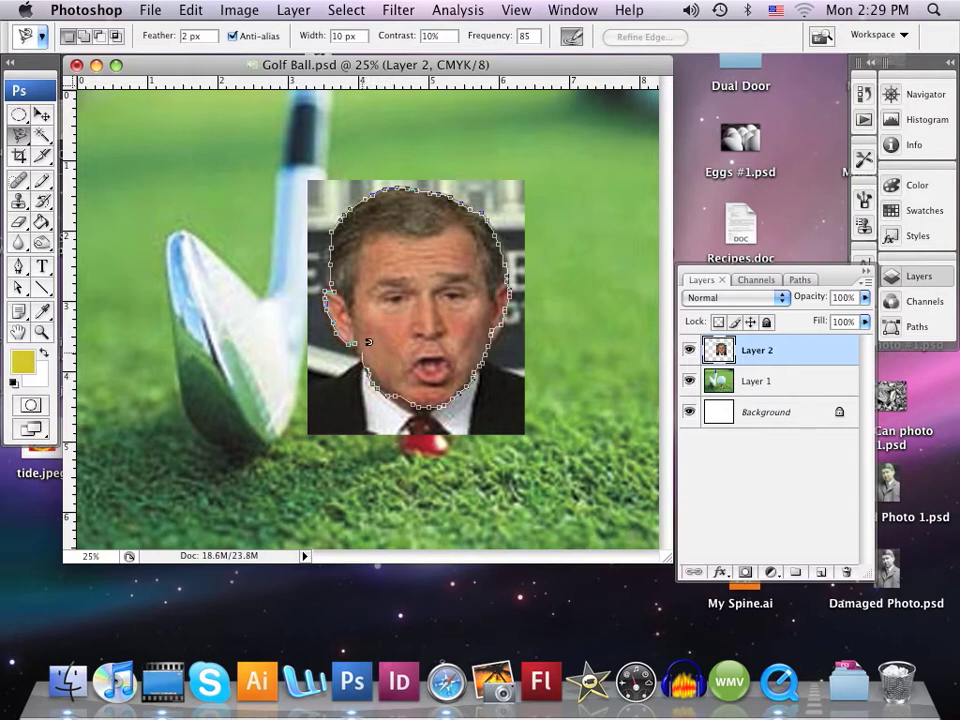
{"action": "left_click", "coordinate": [362, 331]}
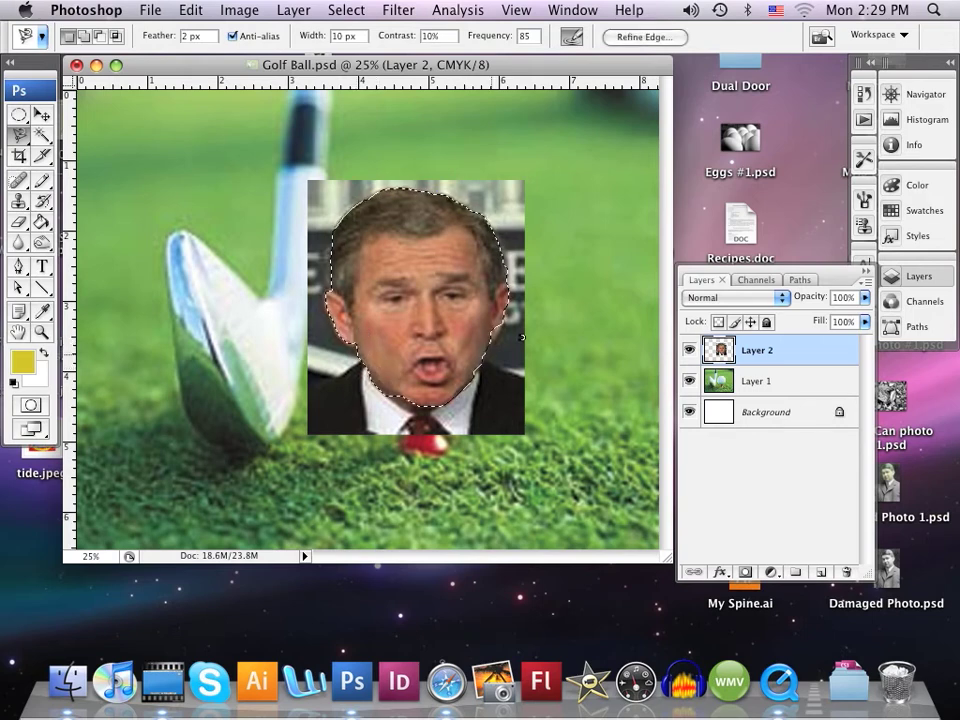
Copy the selected head to a new layer and hide Layer 2 with the full portrait.
{"action": "left_click", "coordinate": [293, 10]}
{"action": "mouse_move", "coordinate": [304, 33]}
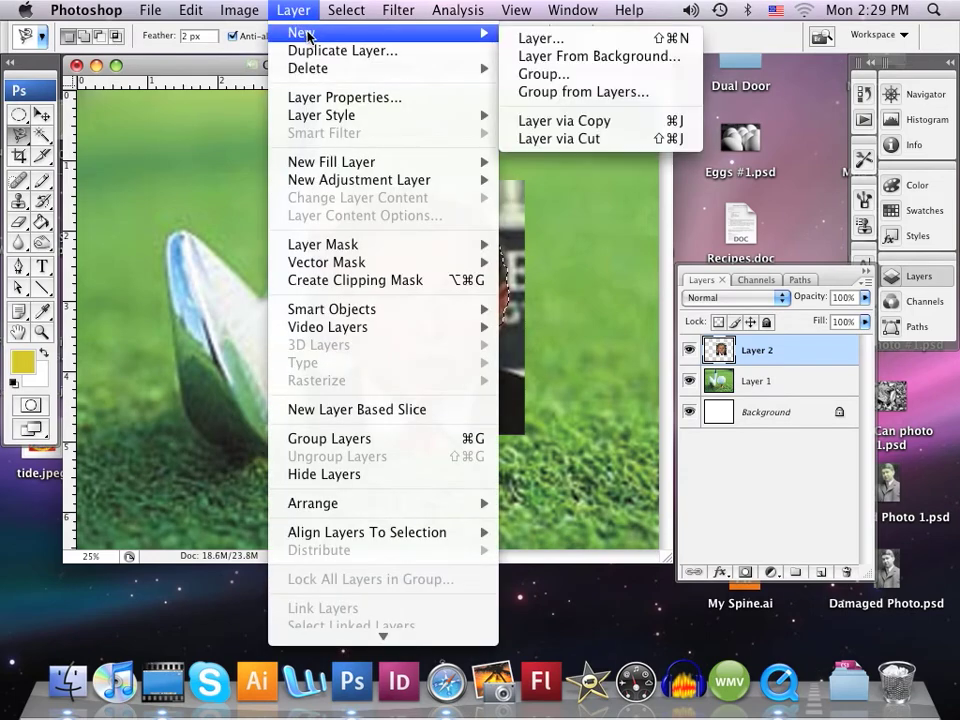
{"action": "left_click", "coordinate": [583, 128]}
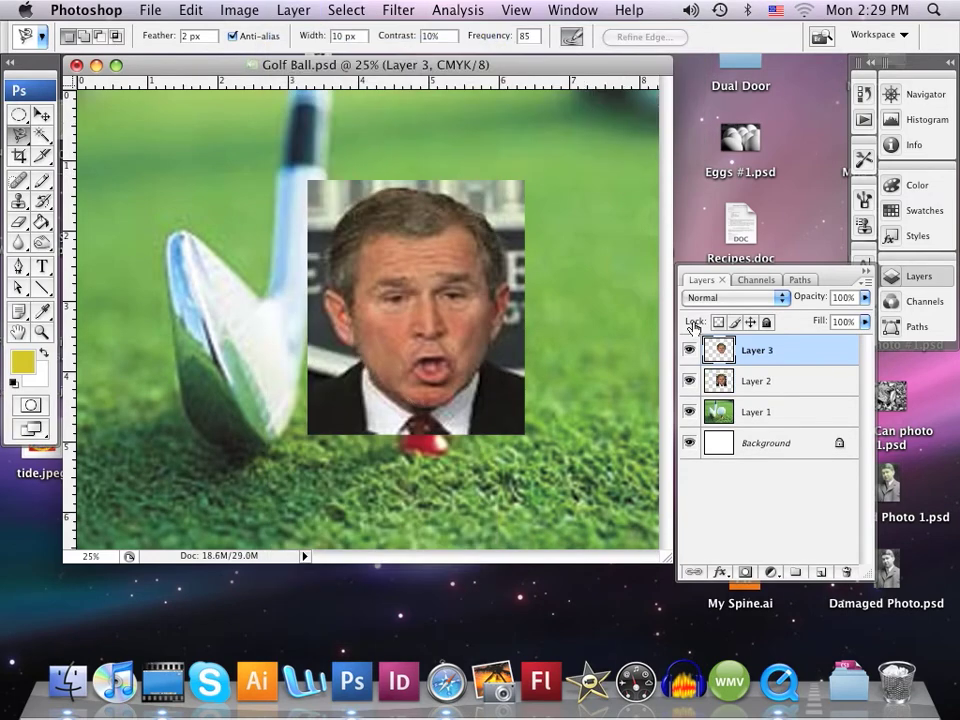
{"action": "left_click", "coordinate": [690, 382]}
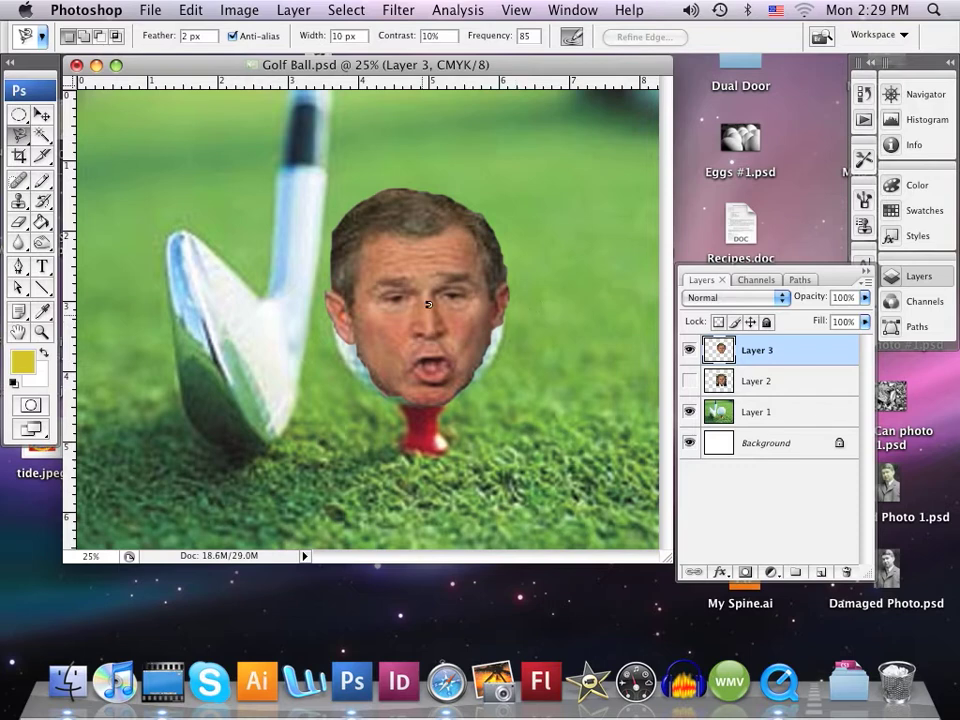
Position the cut-out head over the ball, stretch it to about 103% width and 113.5% height, and apply the transformation.
{"action": "left_click", "coordinate": [39, 116]}
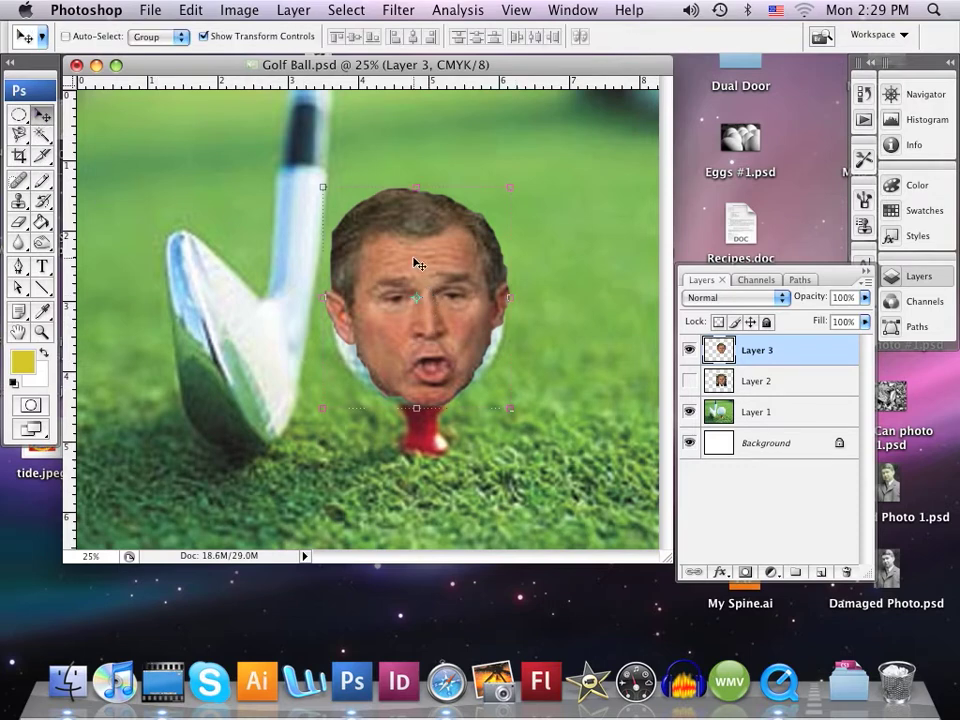
{"action": "left_click_drag", "start_coordinate": [414, 263], "coordinate": [414, 272]}
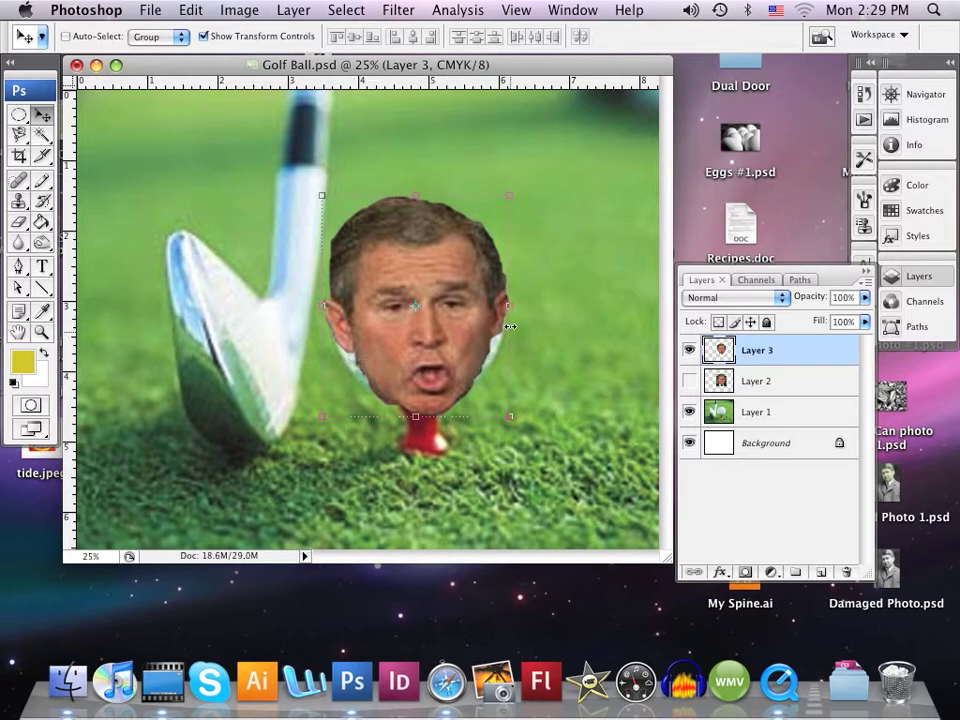
{"action": "left_click_drag", "start_coordinate": [508, 306], "coordinate": [513, 312]}
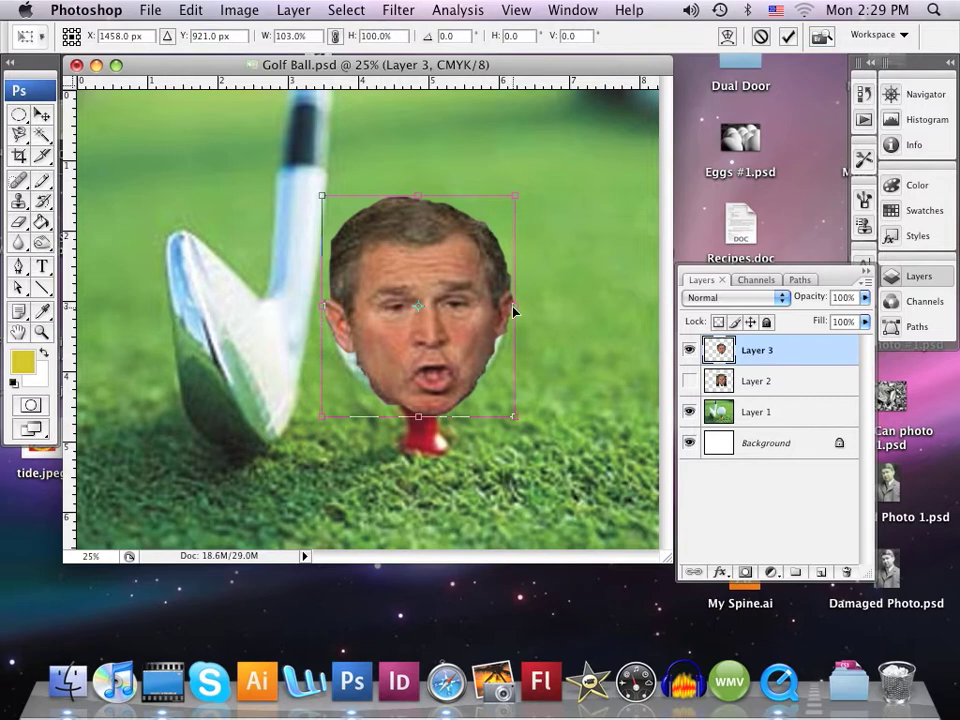
{"action": "left_click_drag", "start_coordinate": [418, 200], "coordinate": [418, 170]}
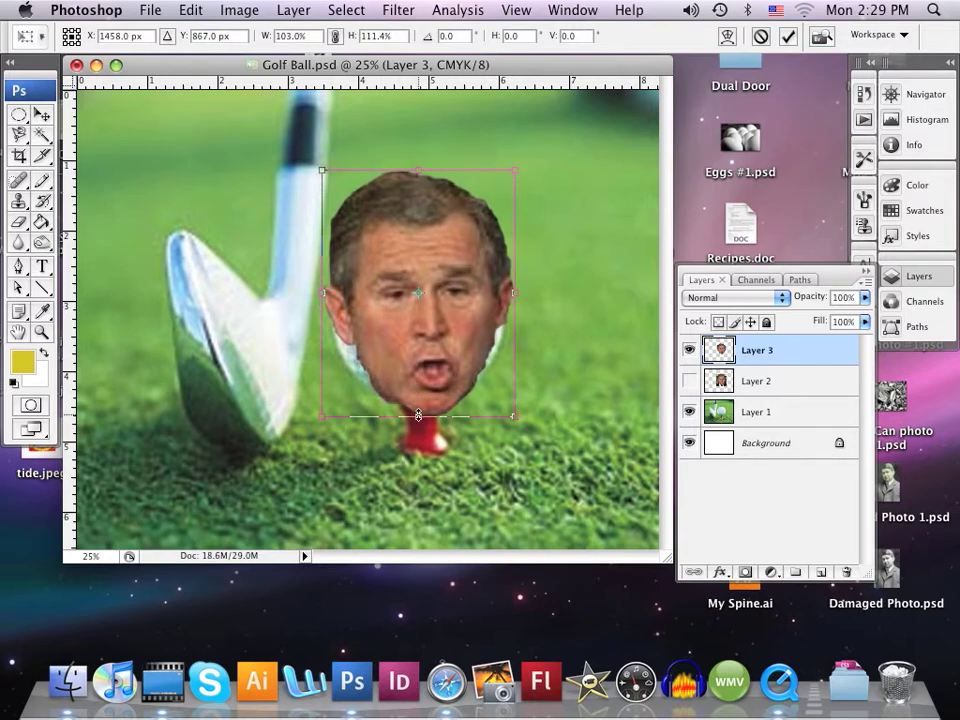
{"action": "left_click_drag", "start_coordinate": [418, 414], "coordinate": [418, 420]}
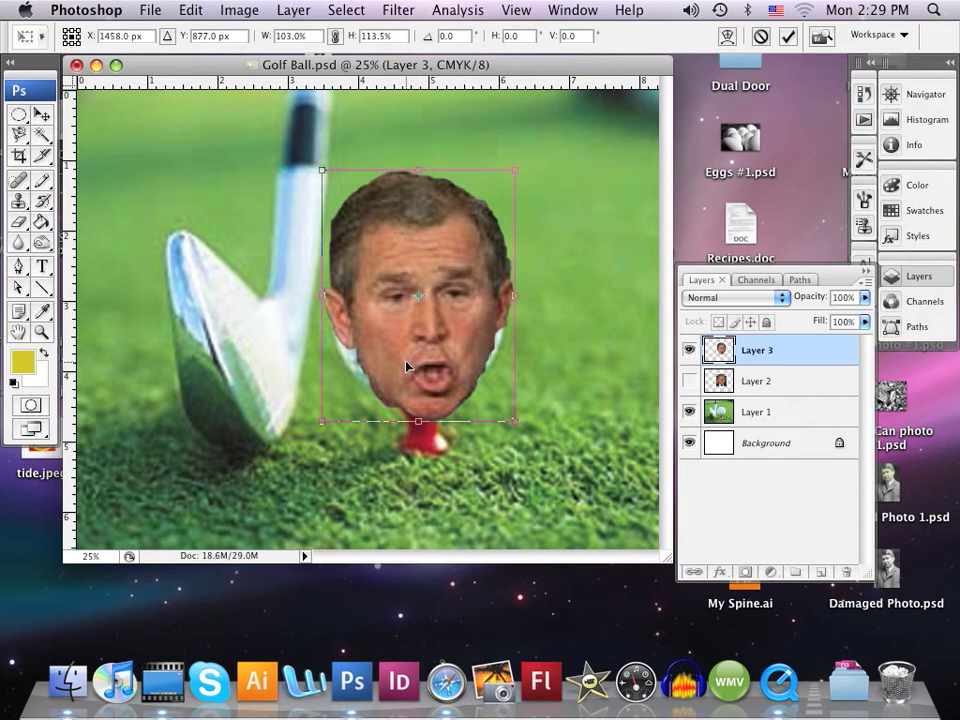
{"action": "left_click_drag", "start_coordinate": [406, 362], "coordinate": [403, 360]}
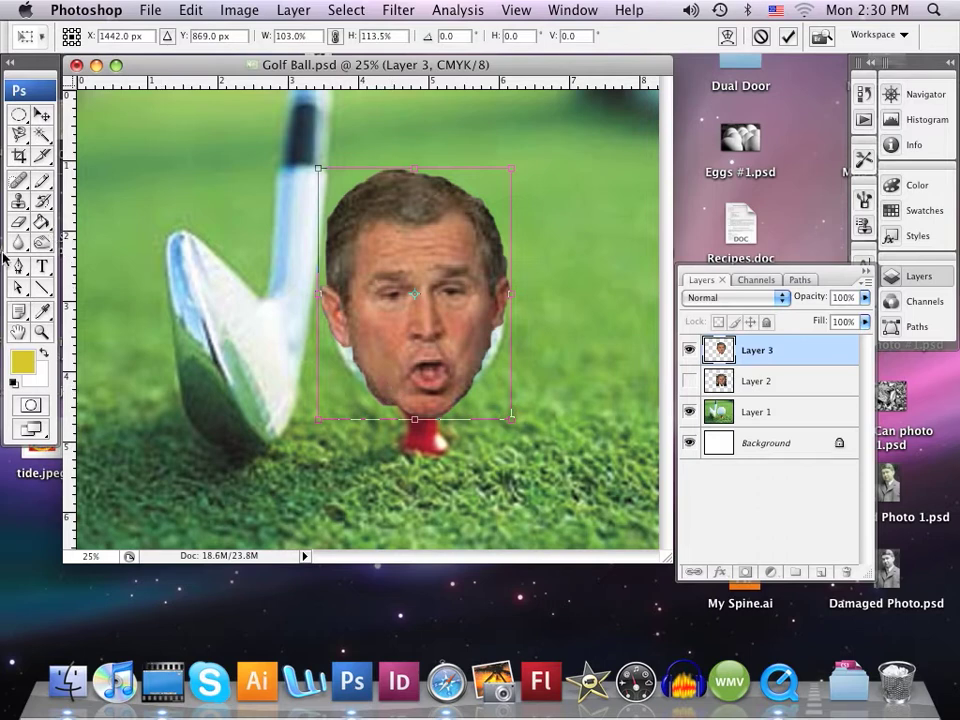
{"action": "left_click", "coordinate": [19, 222]}
{"action": "left_click", "coordinate": [603, 235]}
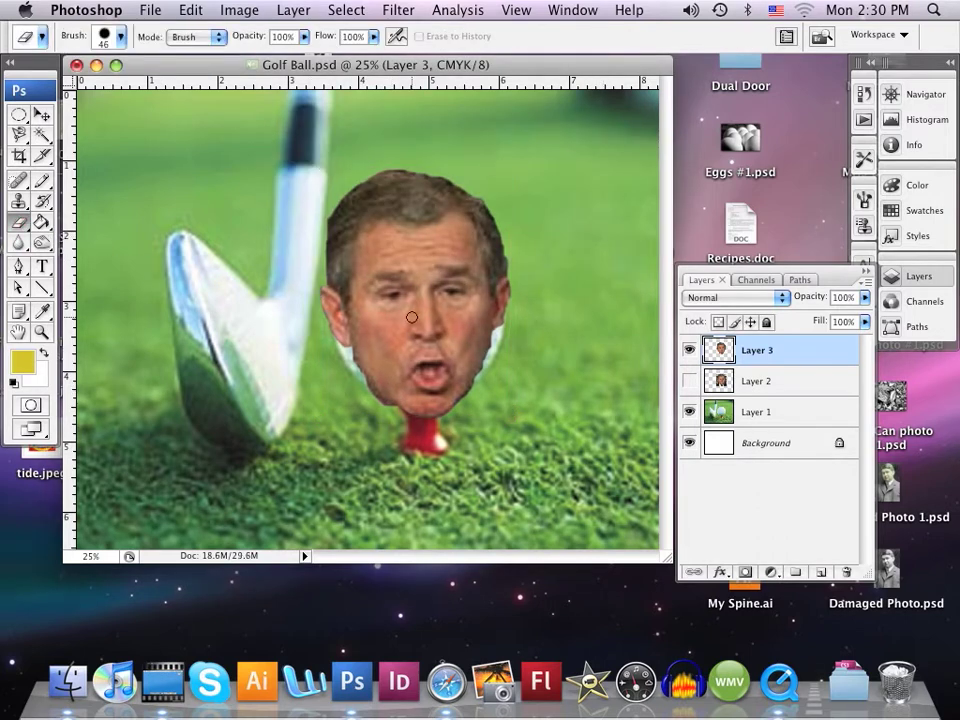
Erase the rough cut-out edges along the jaw and chin on Layer 3 with the Eraser, stepping back over bad strokes.
{"action": "left_click", "coordinate": [42, 332]}
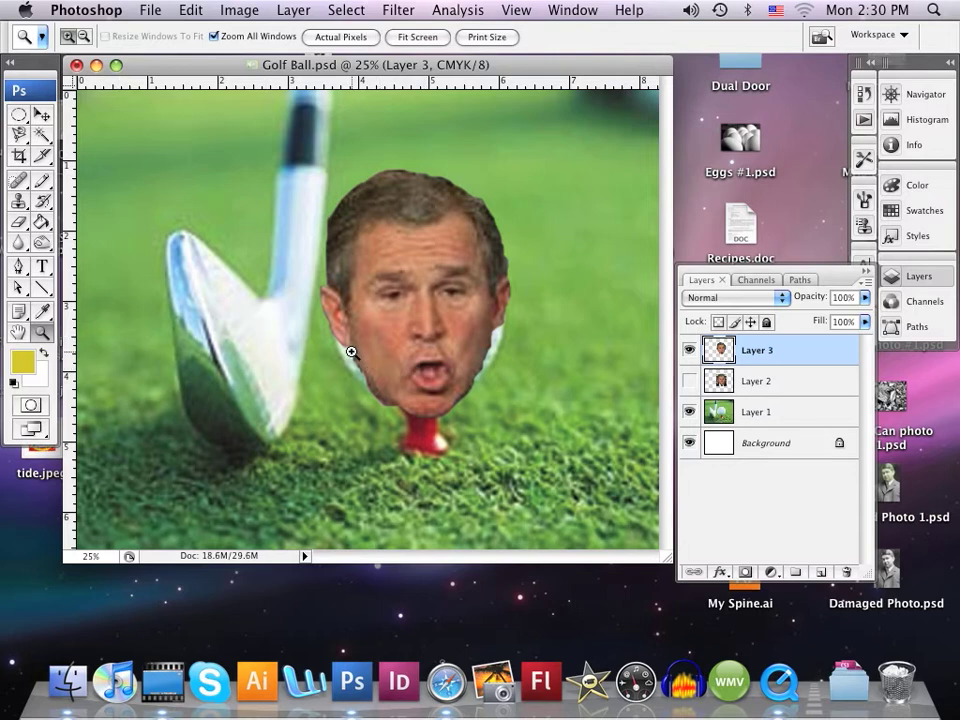
{"action": "left_click", "coordinate": [439, 381]}
{"action": "left_click", "coordinate": [439, 365]}
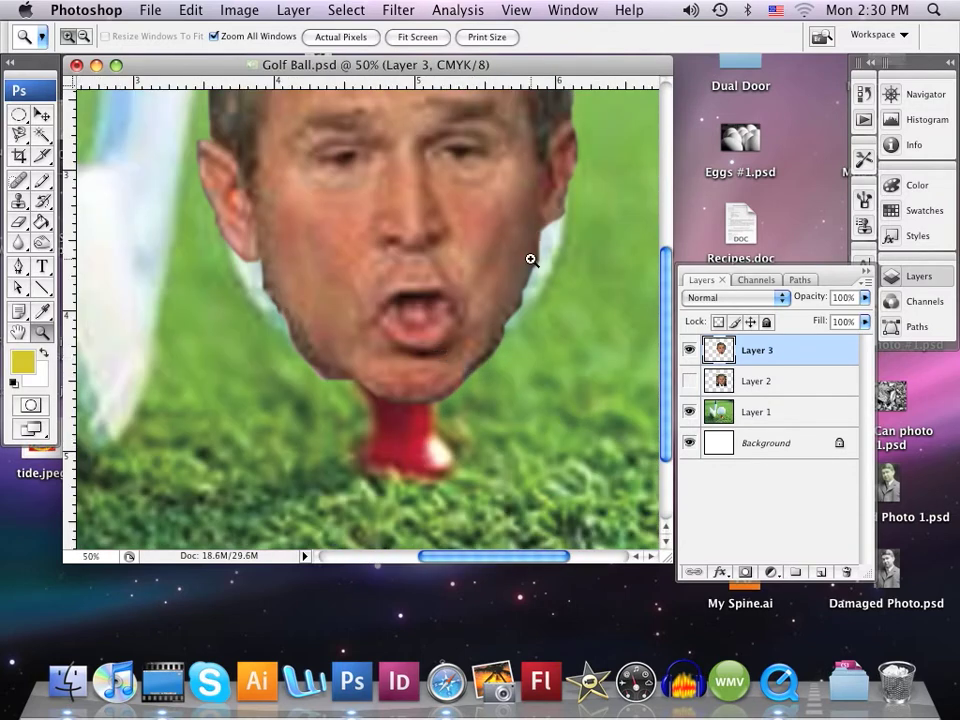
{"action": "left_click", "coordinate": [19, 224]}
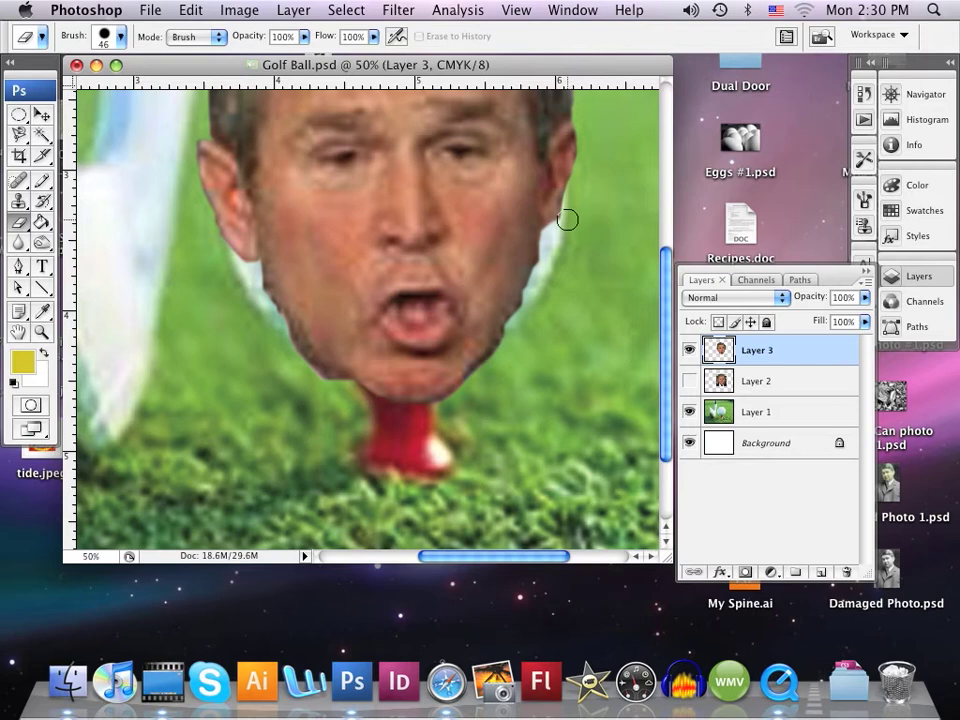
{"action": "left_click_drag", "start_coordinate": [548, 231], "coordinate": [536, 269]}
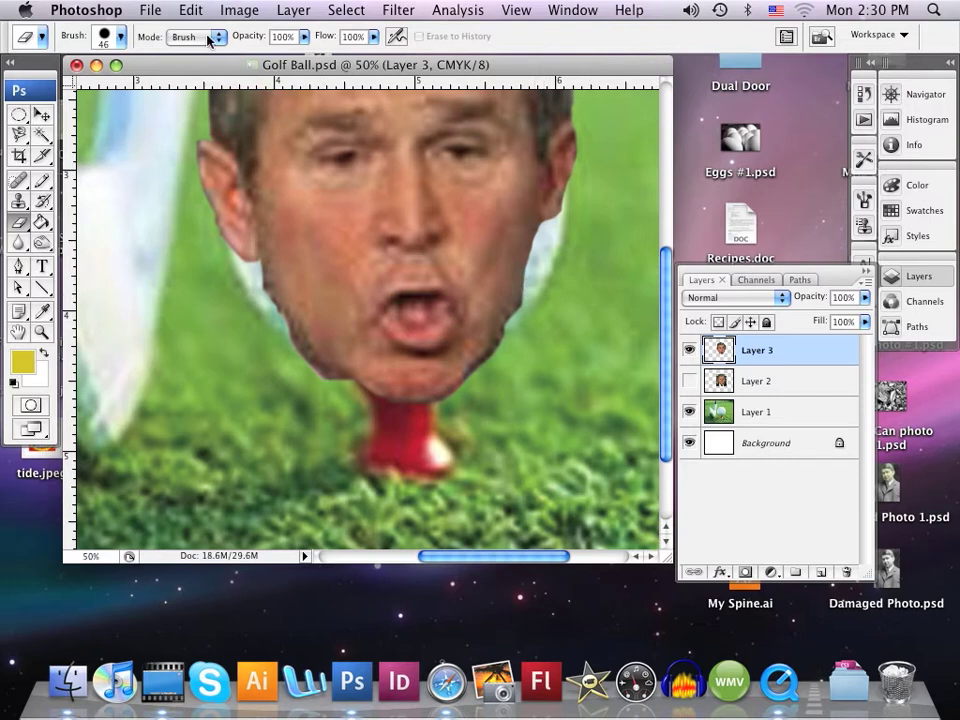
{"action": "left_click", "coordinate": [190, 10]}
{"action": "left_click", "coordinate": [209, 69]}
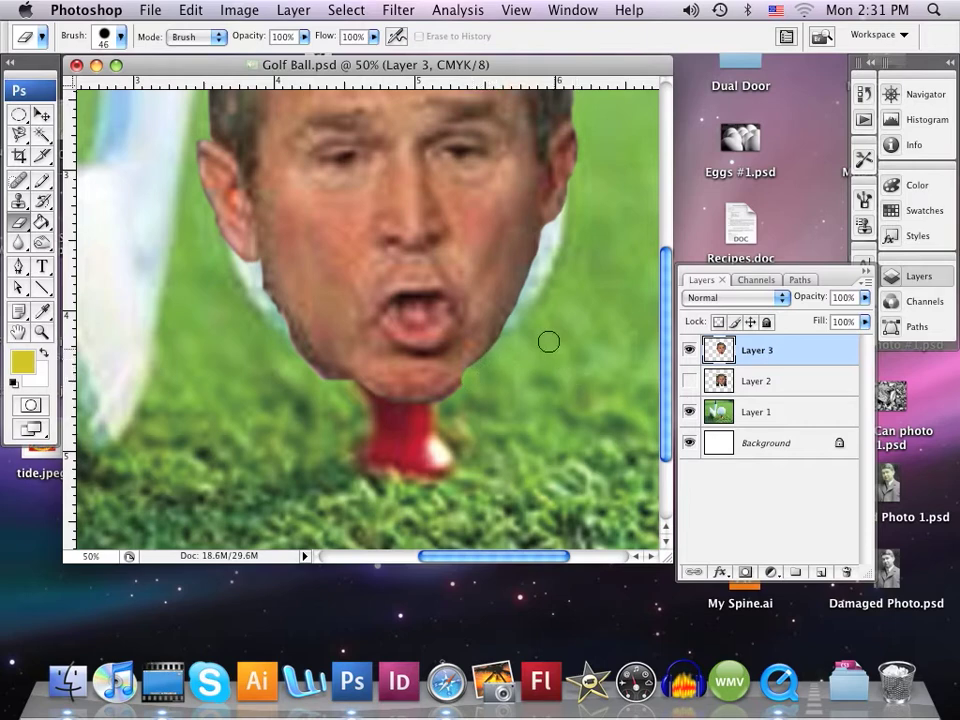
{"action": "left_click", "coordinate": [188, 14]}
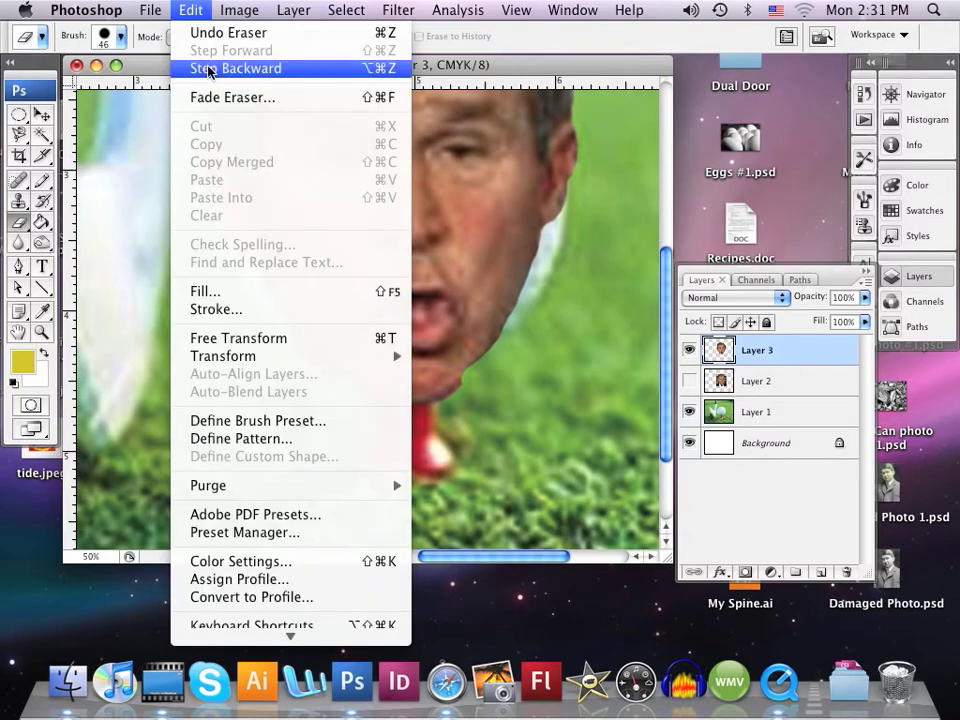
{"action": "left_click", "coordinate": [205, 66]}
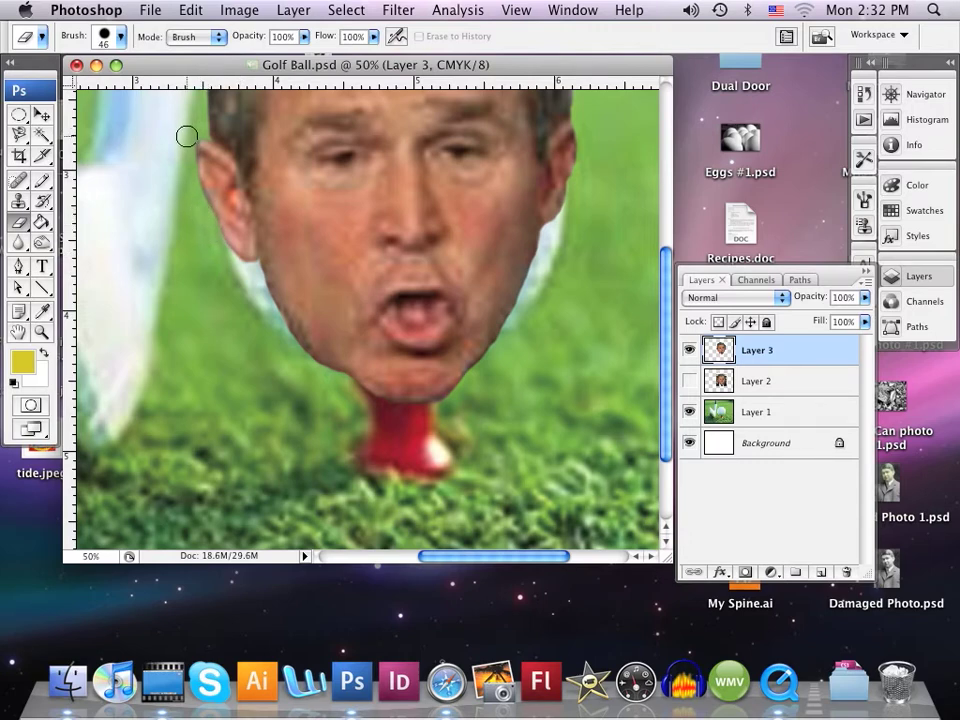
Clean up the remaining cut-out edges around the hair, ears and face with the Eraser, and save the file.
{"action": "scroll", "coordinate": [209, 222], "scroll_direction": "up", "scroll_amount": 8}
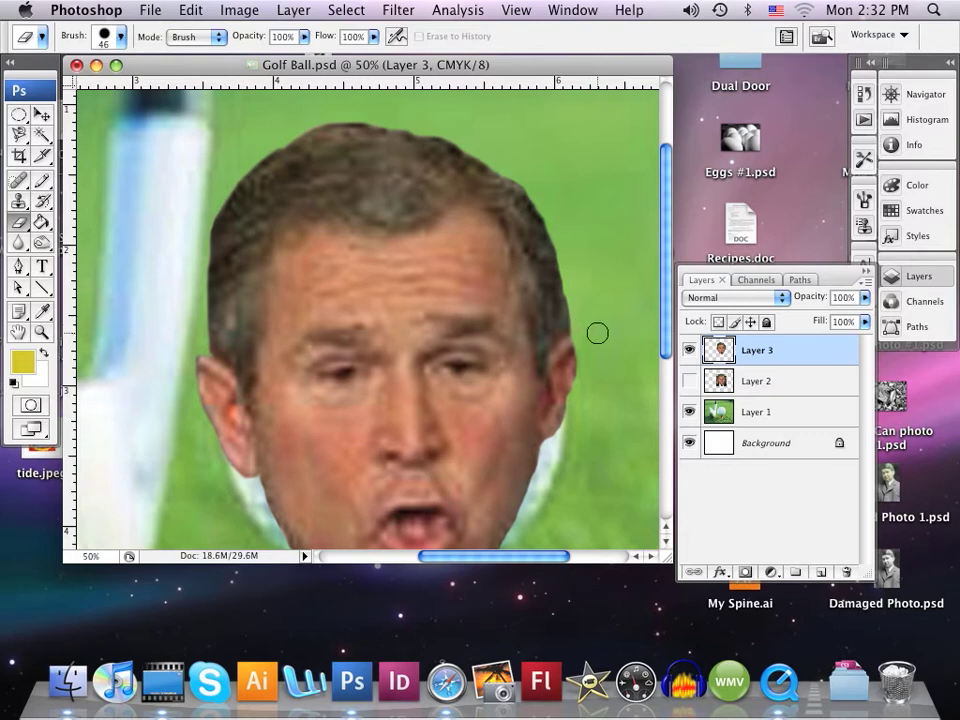
{"action": "scroll", "coordinate": [634, 416], "scroll_direction": "down", "scroll_amount": 3}
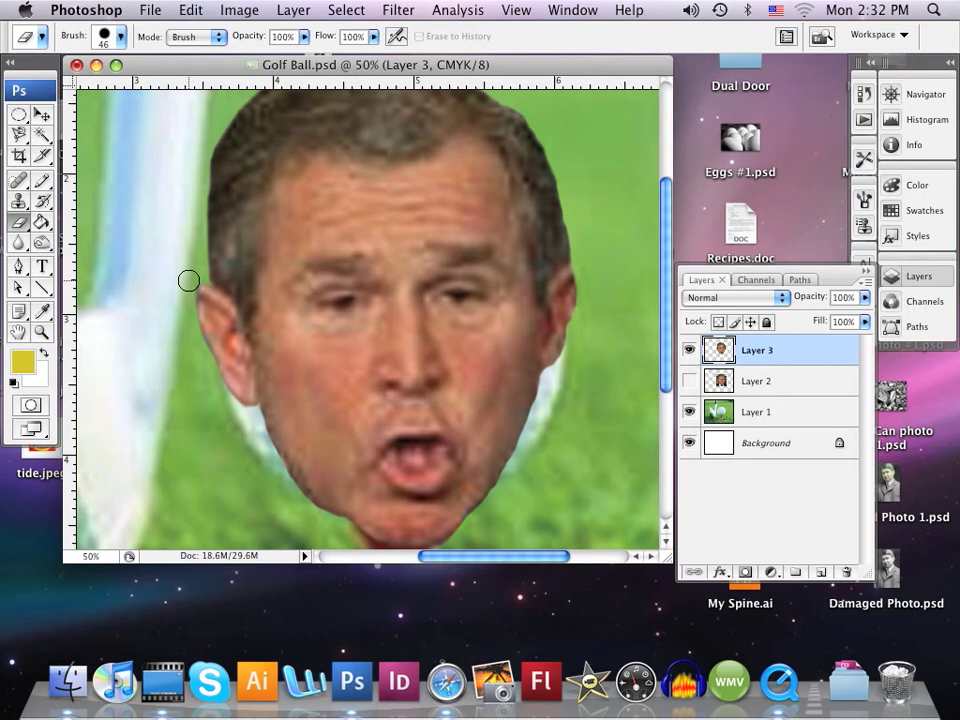
{"action": "scroll", "coordinate": [294, 463], "scroll_direction": "down", "scroll_amount": 3}
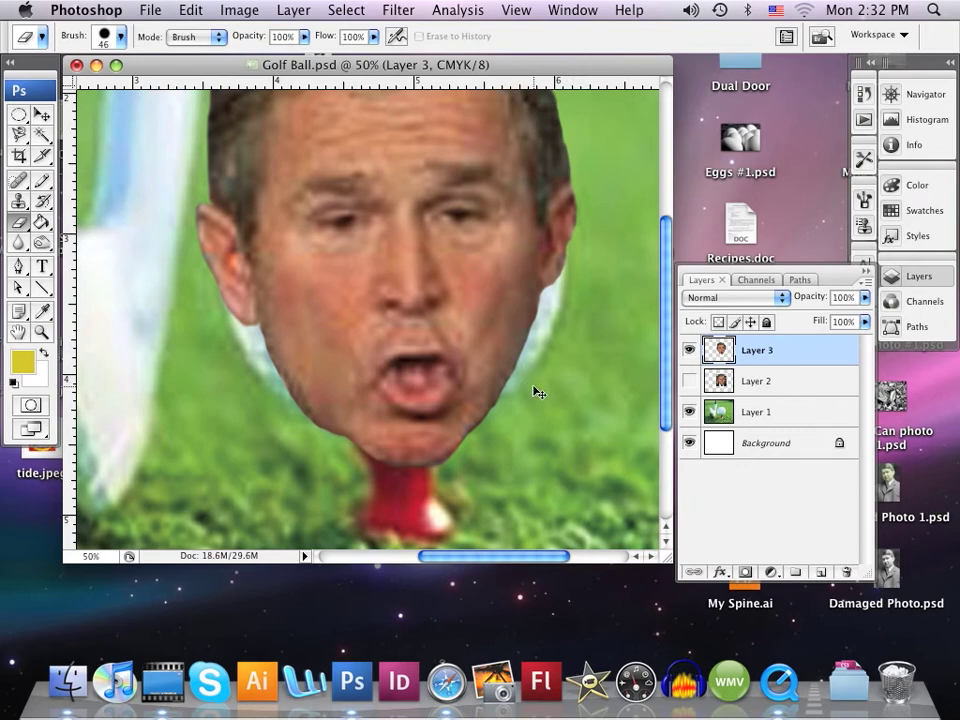
{"action": "key", "text": "super+minus"}
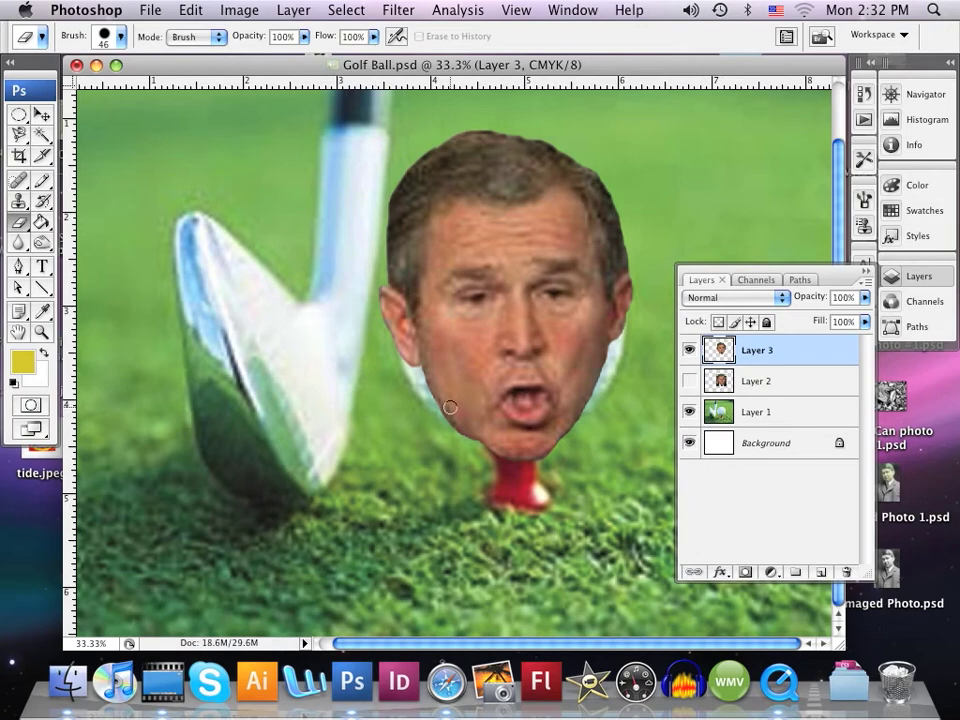
{"action": "left_click", "coordinate": [150, 11]}
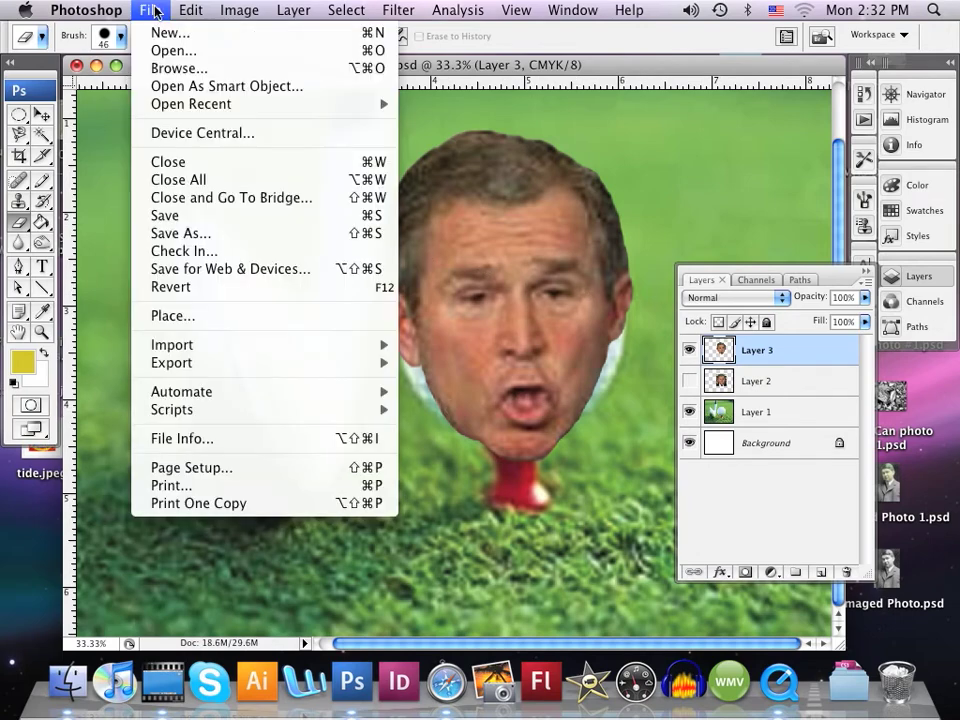
{"action": "left_click", "coordinate": [189, 215]}
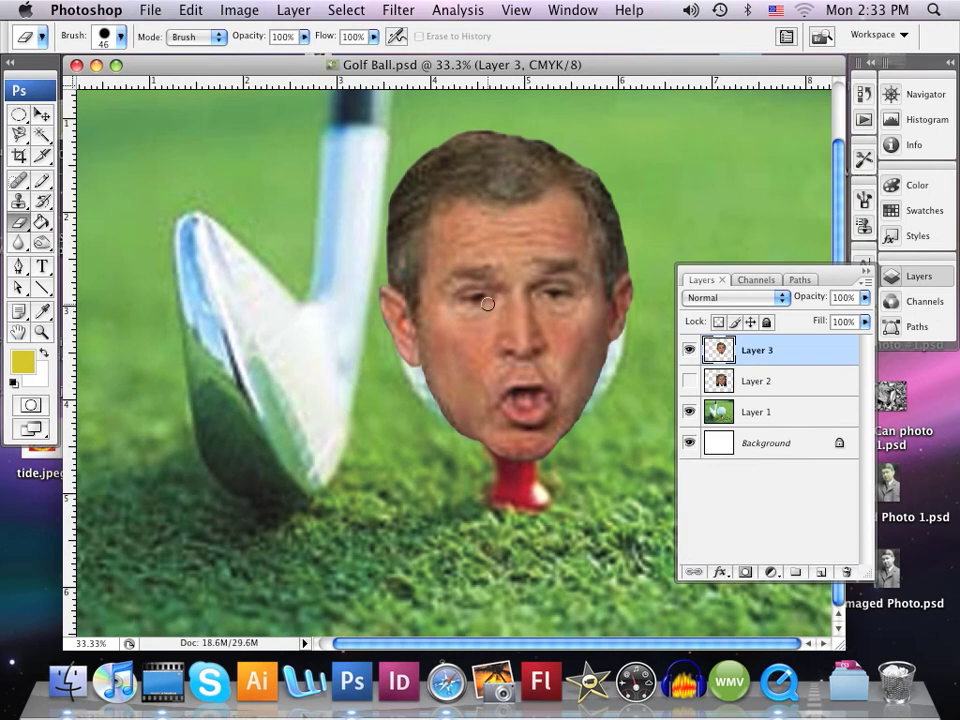
Clone grass over the golf ball edges on both sides of the jaw on Layer 1 with a 145 px Clone Stamp brush, and save.
{"action": "left_click", "coordinate": [765, 422]}
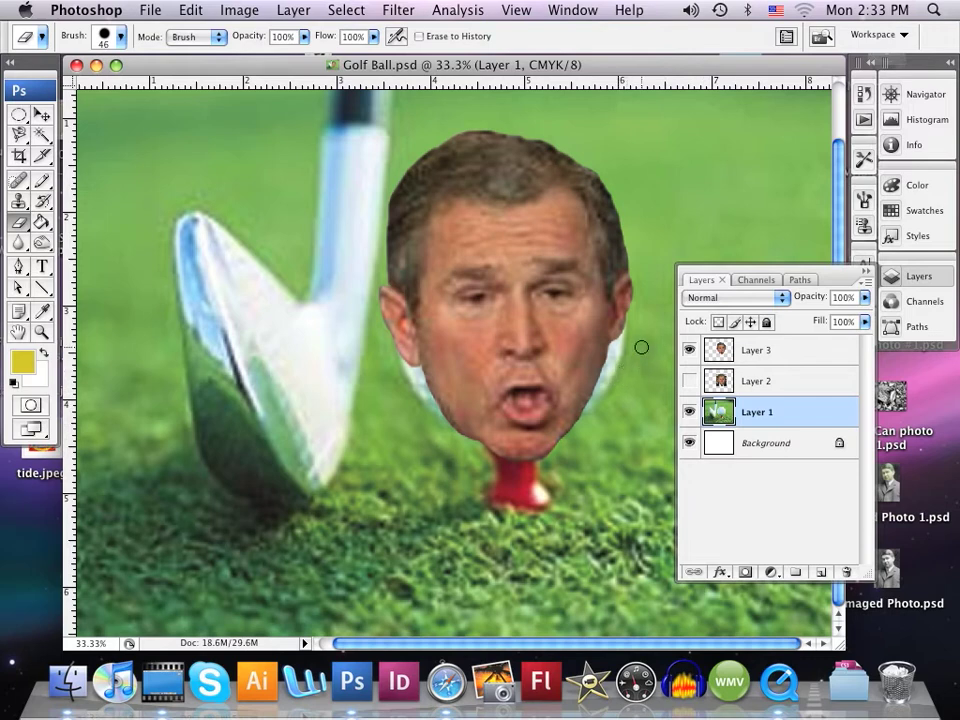
{"action": "left_click", "coordinate": [18, 200]}
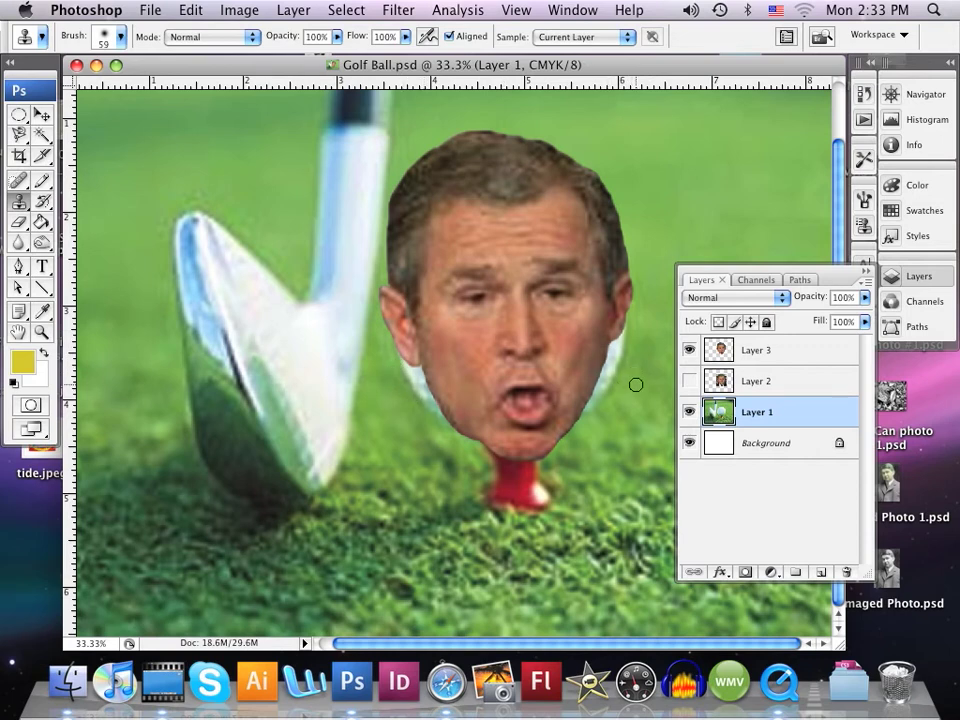
{"action": "left_click", "coordinate": [122, 38]}
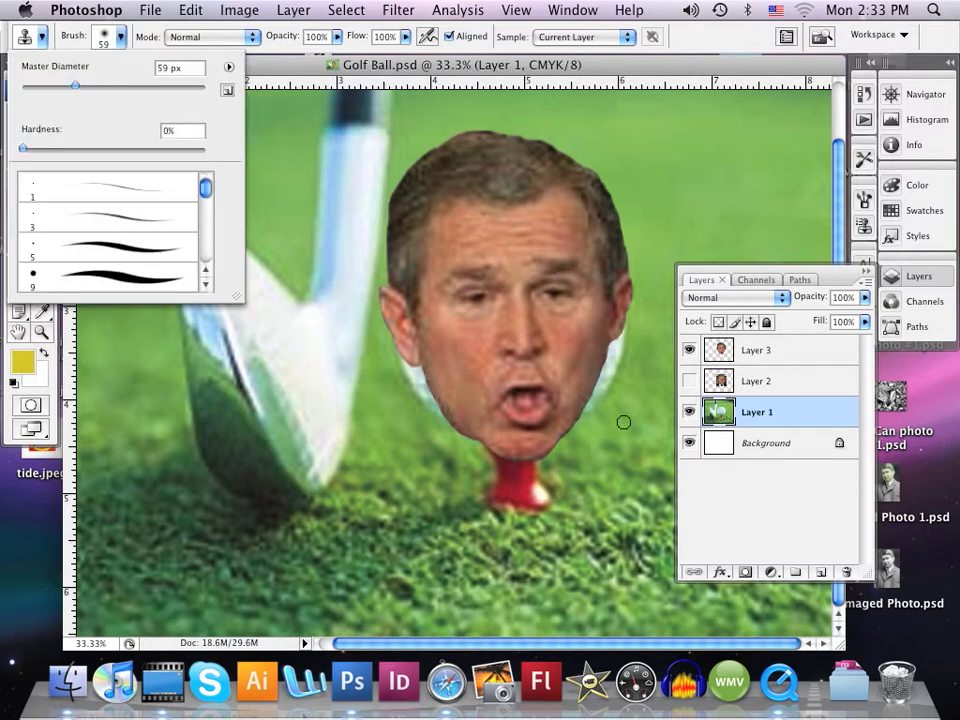
{"action": "left_click_drag", "start_coordinate": [76, 89], "coordinate": [85, 87]}
{"action": "left_click_drag", "start_coordinate": [105, 86], "coordinate": [134, 86]}
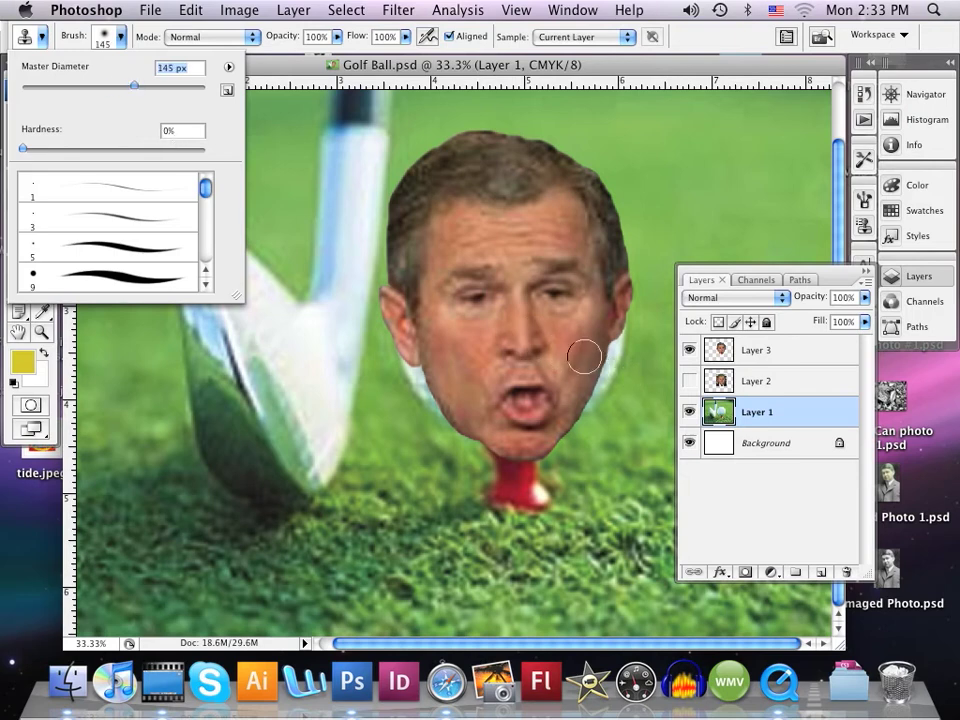
{"action": "left_click", "coordinate": [642, 411]}
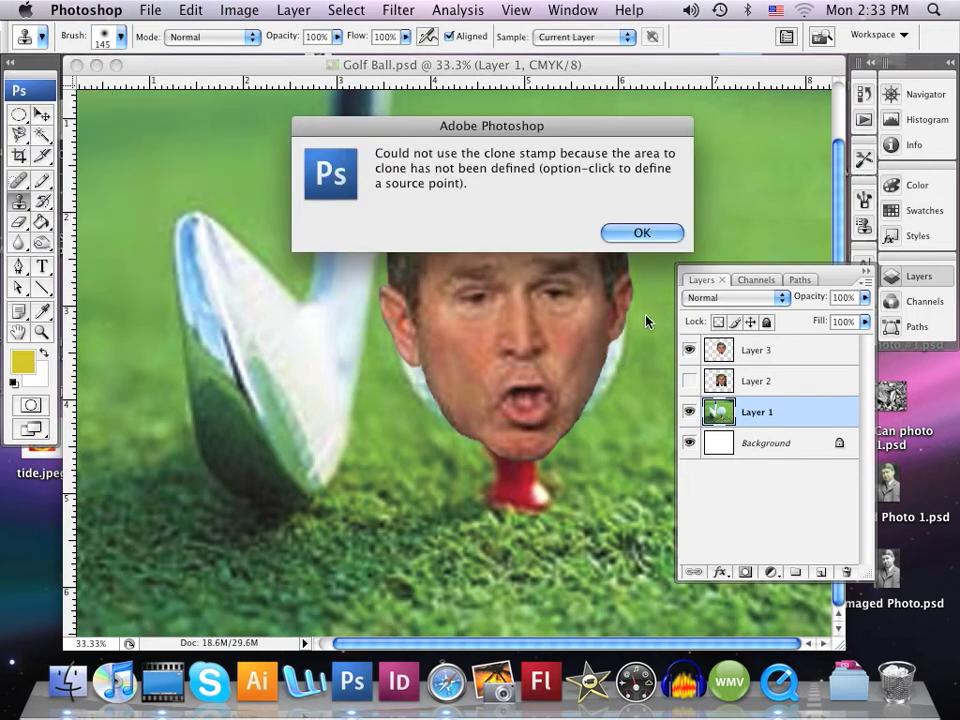
{"action": "left_click", "coordinate": [621, 240]}
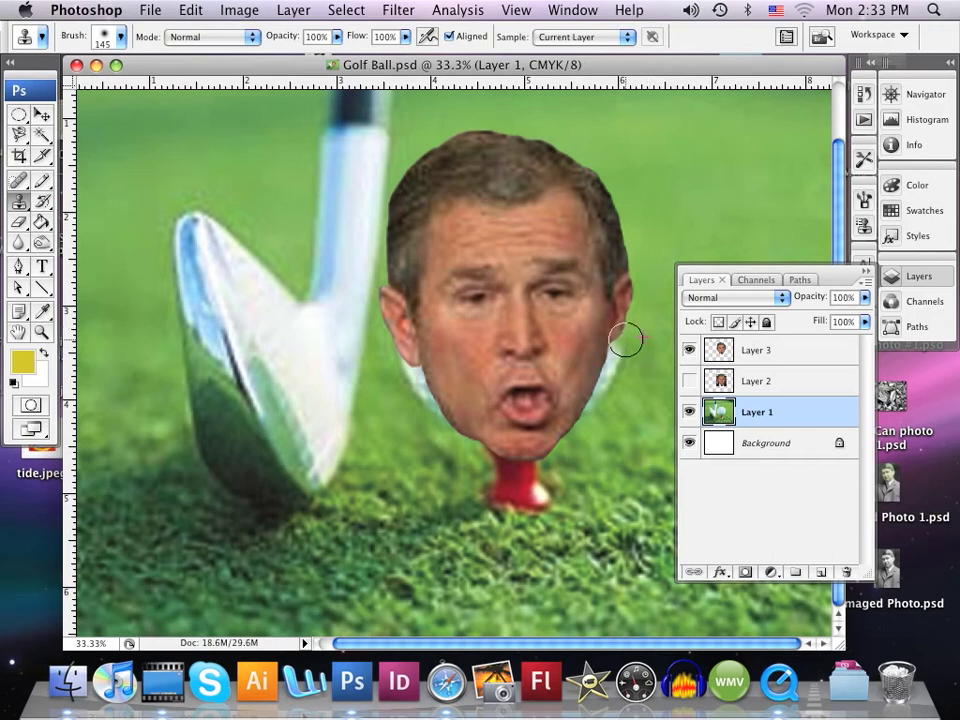
{"action": "left_click_drag", "start_coordinate": [619, 355], "coordinate": [588, 412]}
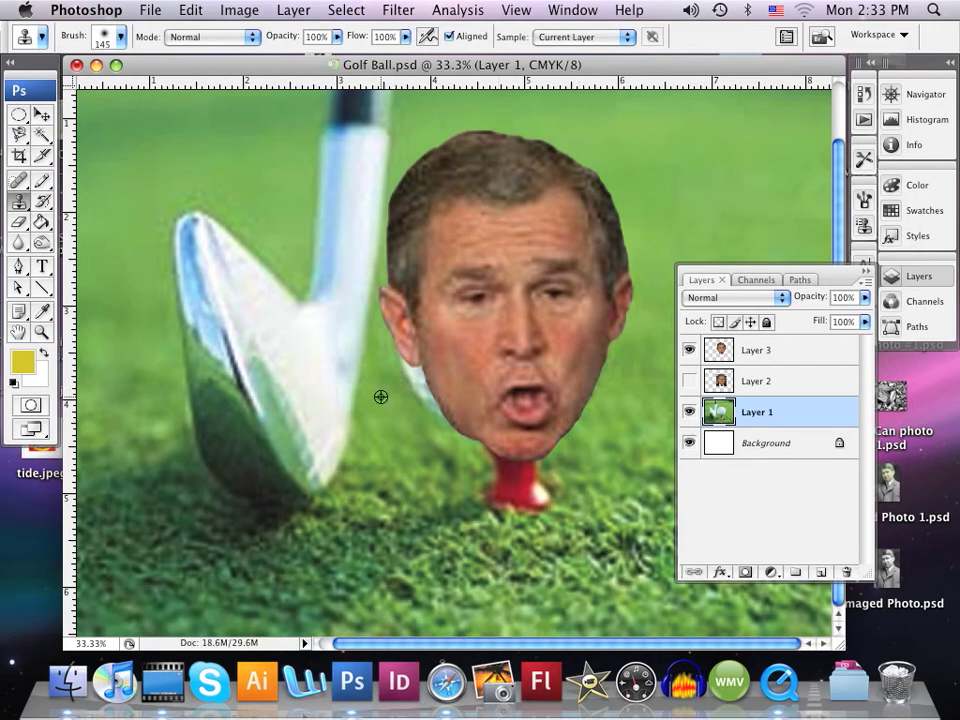
{"action": "left_click_drag", "start_coordinate": [388, 348], "coordinate": [436, 408]}
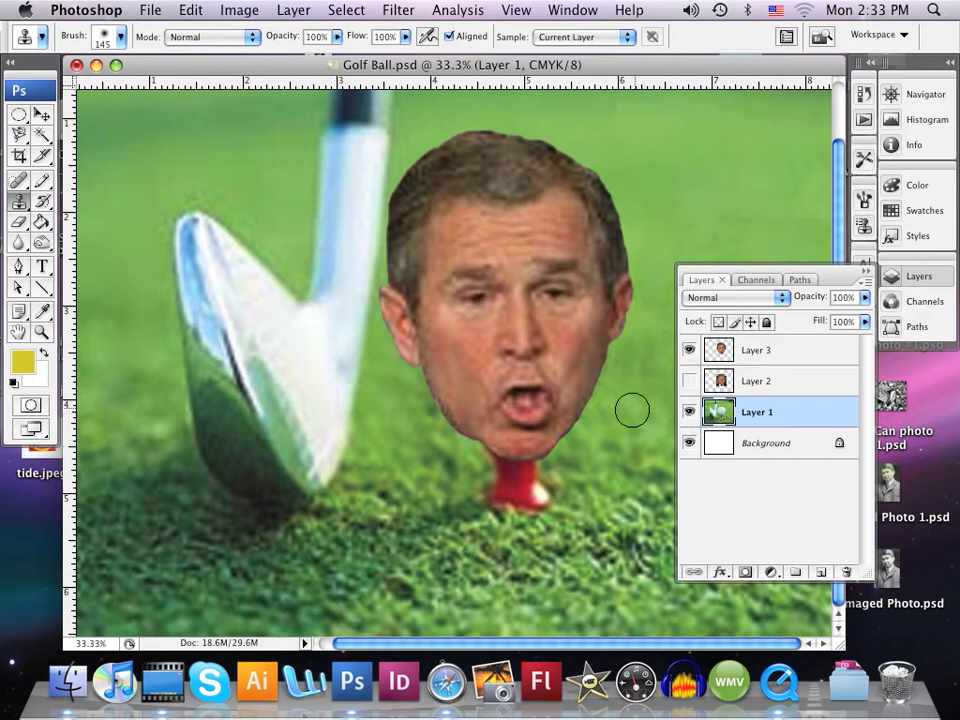
{"action": "left_click", "coordinate": [148, 12]}
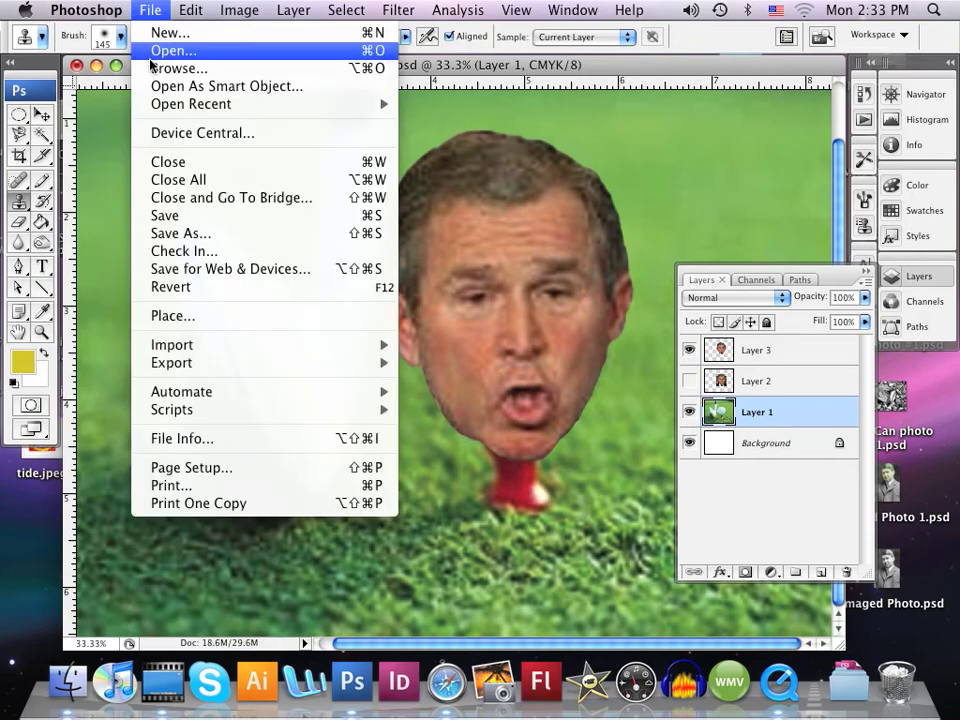
{"action": "left_click", "coordinate": [174, 221]}
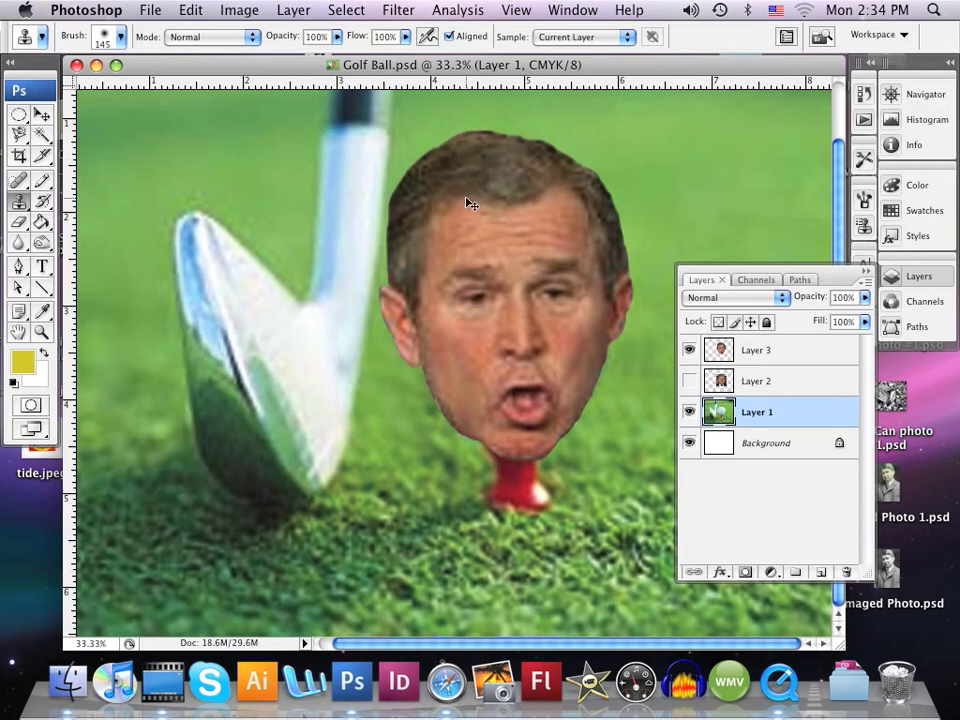
Try flipping the golf scene on Layer 1 horizontally, and undo the flip.
{"action": "key", "text": "super+minus"}
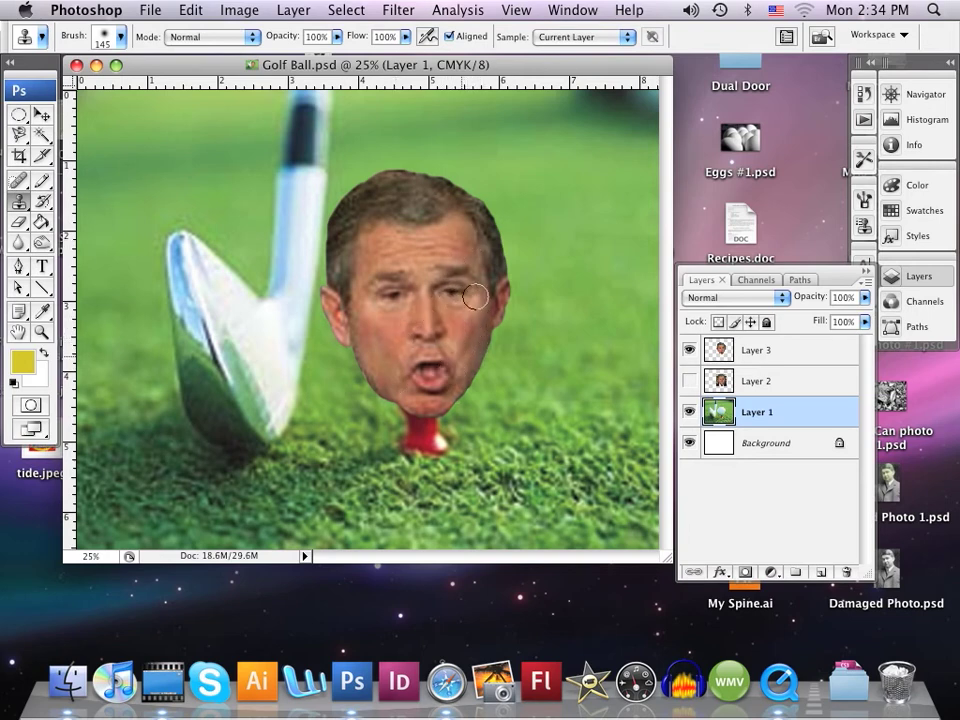
{"action": "left_click", "coordinate": [239, 12]}
{"action": "mouse_move", "coordinate": [239, 64]}
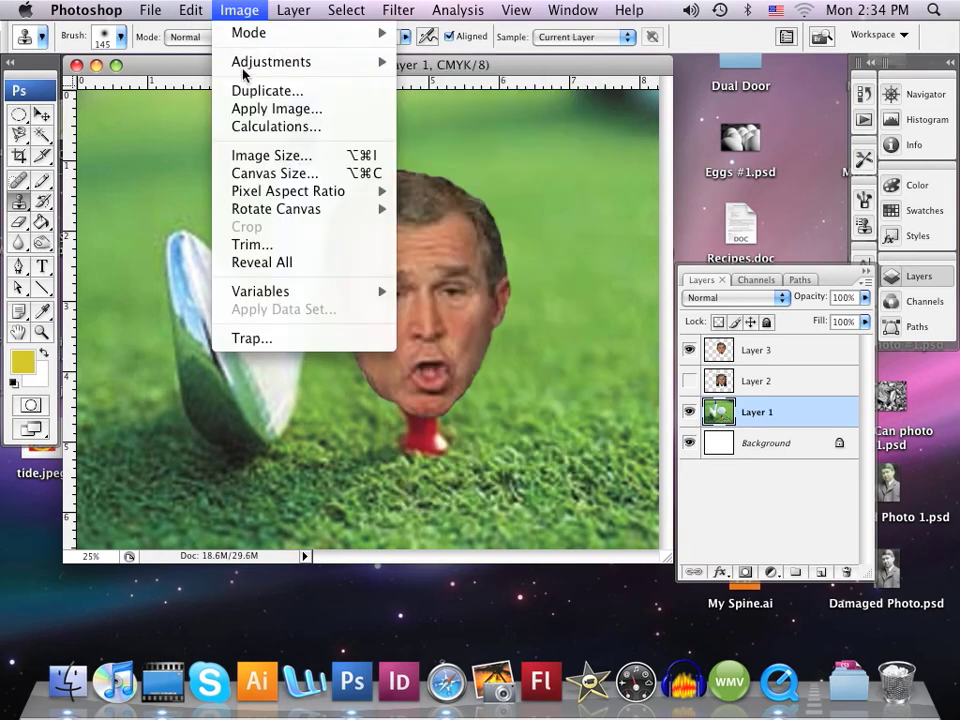
{"action": "mouse_move", "coordinate": [247, 37]}
{"action": "mouse_move", "coordinate": [202, 17]}
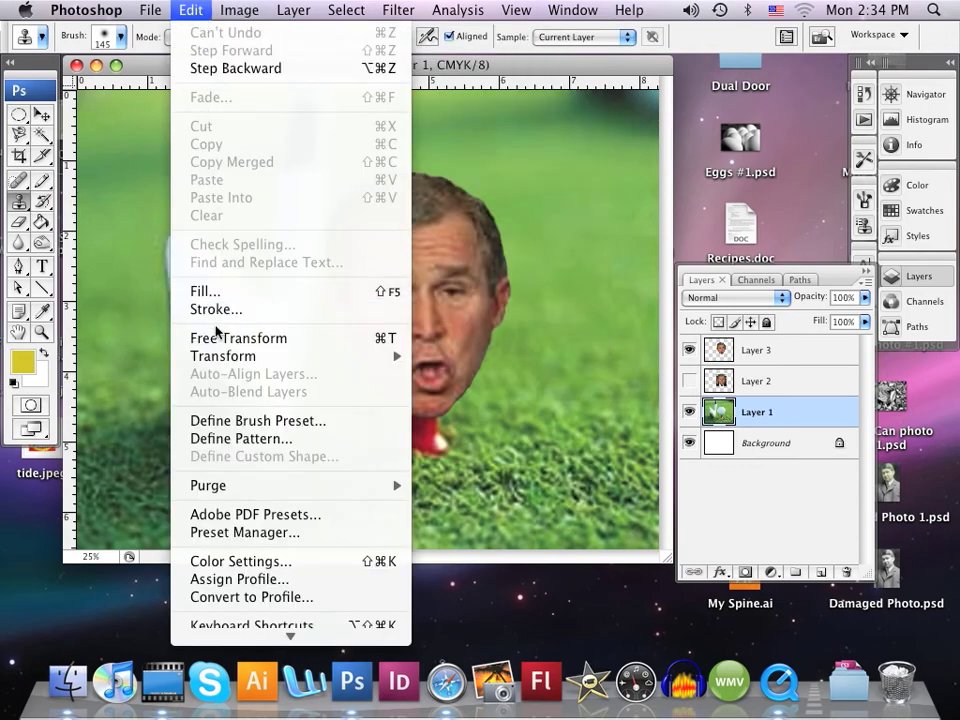
{"action": "mouse_move", "coordinate": [262, 358]}
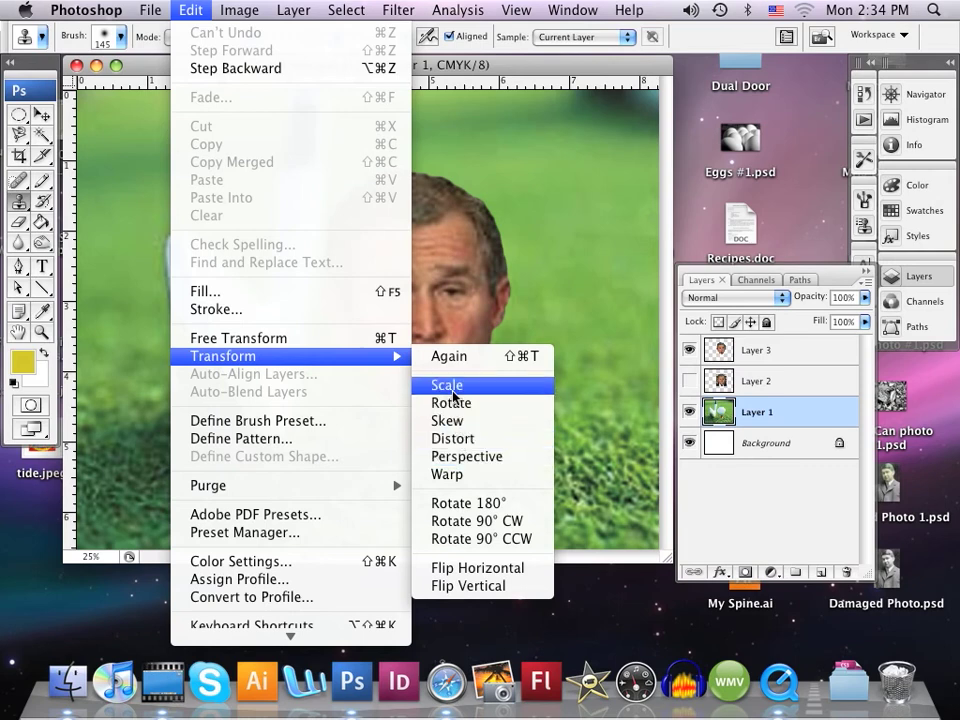
{"action": "left_click", "coordinate": [467, 568]}
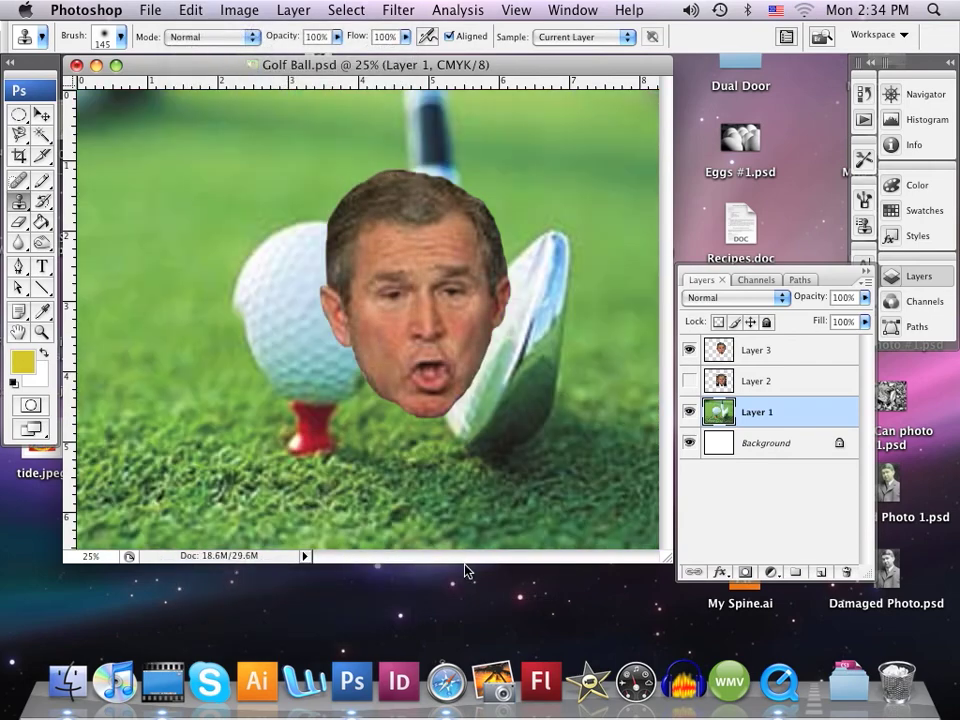
{"action": "left_click", "coordinate": [186, 11]}
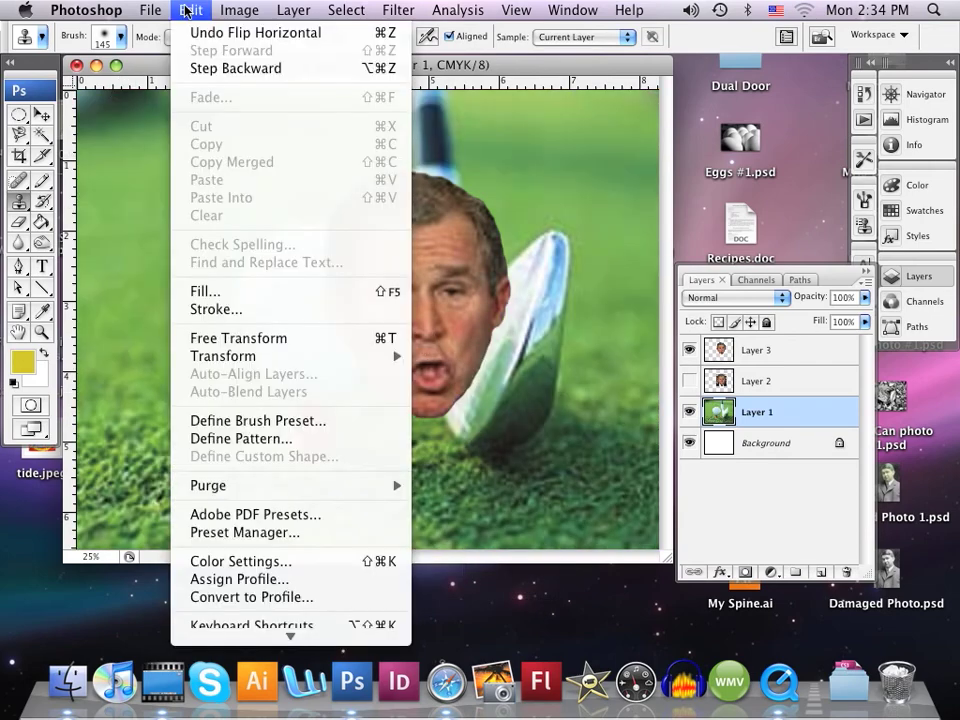
{"action": "left_click", "coordinate": [199, 67]}
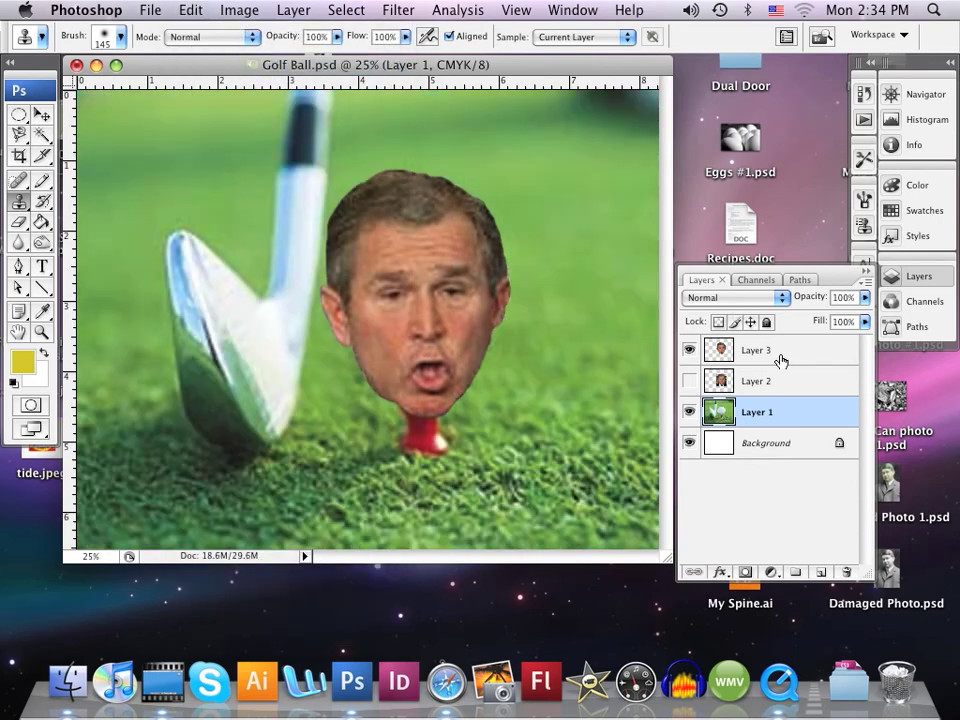
Try flipping the cut-out head on Layer 3 horizontally, and step back to before the flip.
{"action": "left_click", "coordinate": [781, 358]}
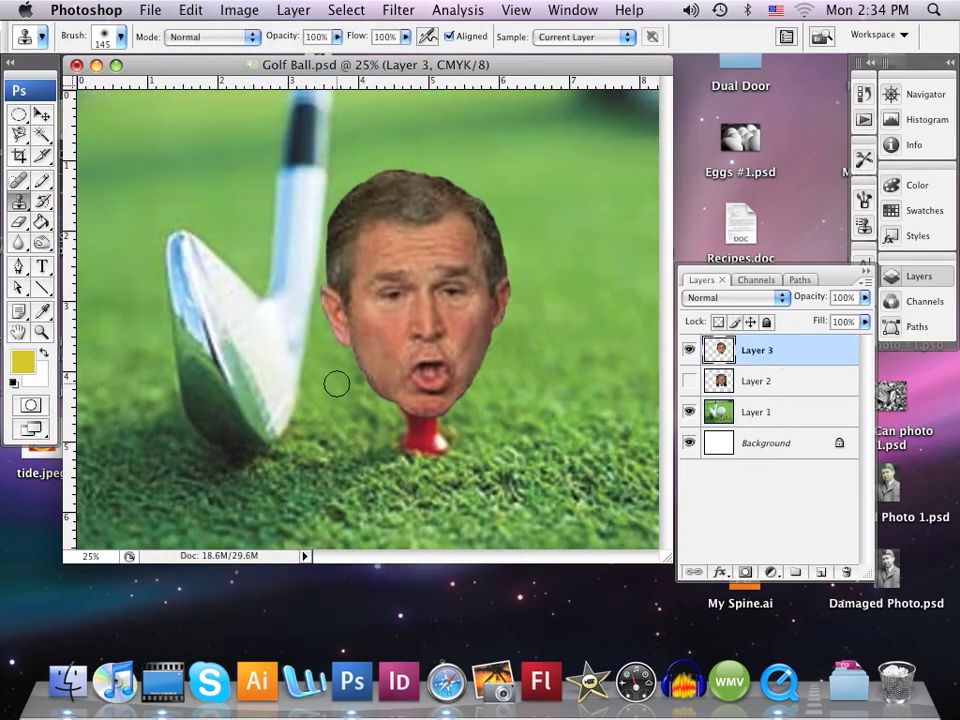
{"action": "left_click", "coordinate": [190, 13]}
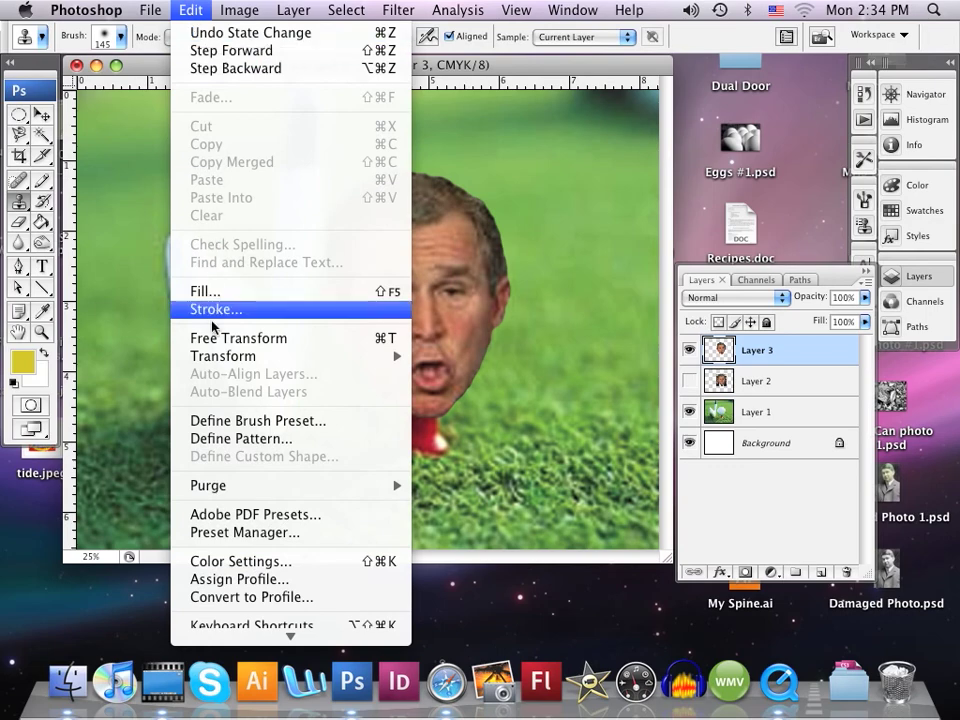
{"action": "mouse_move", "coordinate": [330, 357]}
{"action": "left_click", "coordinate": [465, 568]}
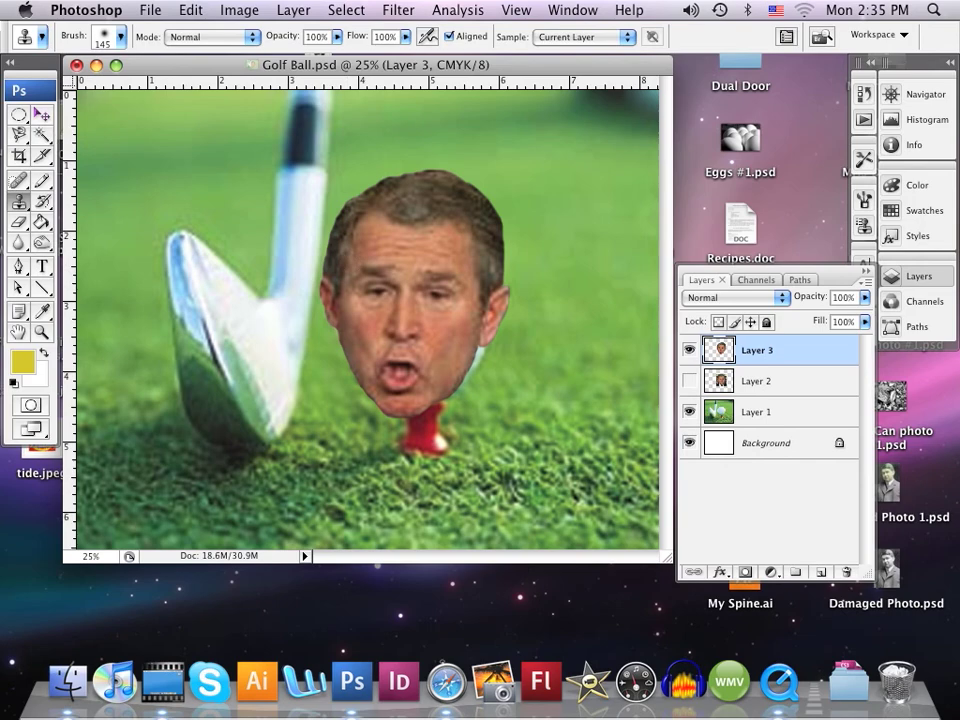
{"action": "left_click", "coordinate": [187, 11]}
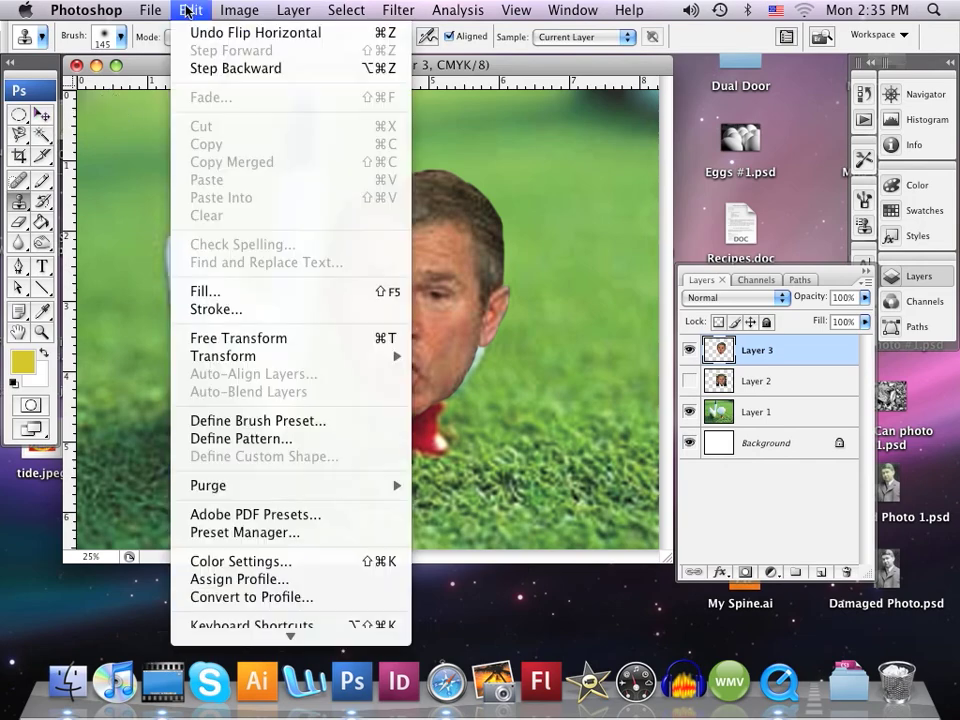
{"action": "left_click", "coordinate": [200, 67]}
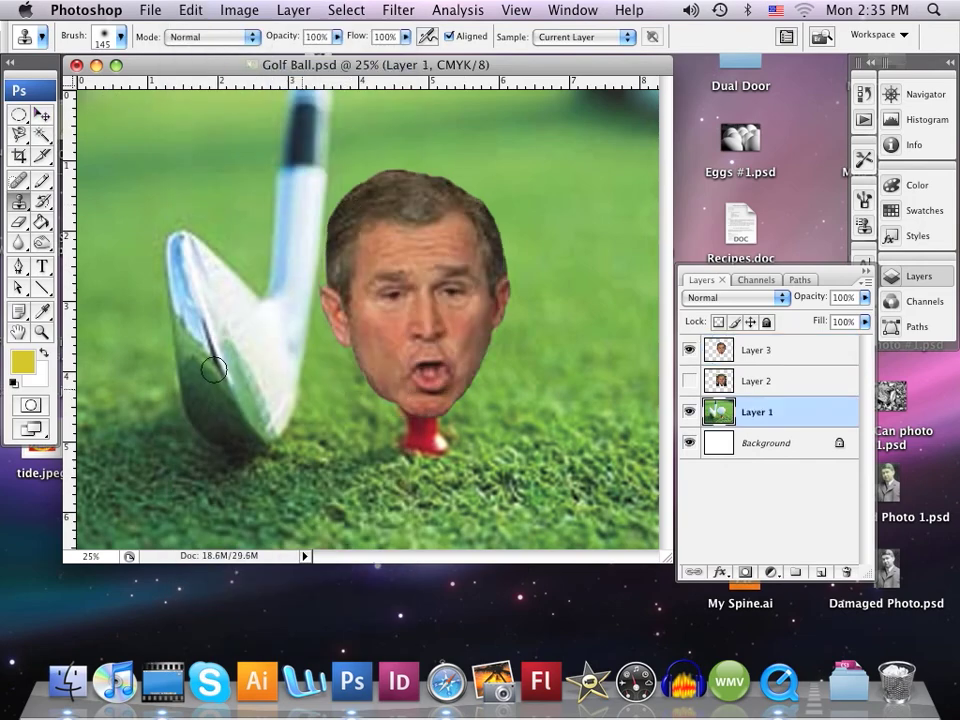
Darken the grass on Layer 1 around the jaw's edge with a stroke of the Burn tool.
{"action": "left_click", "coordinate": [40, 243]}
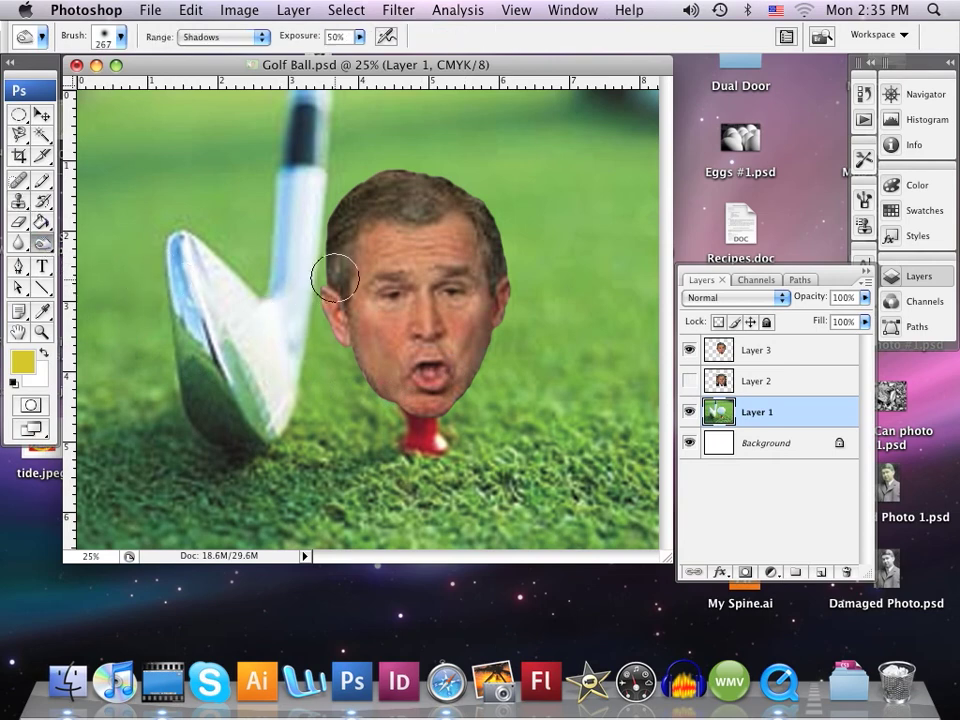
{"action": "mouse_move", "coordinate": [409, 394]}
{"action": "left_mouse_down"}
{"action": "mouse_move", "coordinate": [358, 361]}
{"action": "mouse_move", "coordinate": [341, 295]}
{"action": "mouse_move", "coordinate": [386, 374]}
{"action": "mouse_move", "coordinate": [433, 397]}
{"action": "mouse_move", "coordinate": [396, 369]}
{"action": "mouse_move", "coordinate": [361, 296]}
{"action": "mouse_move", "coordinate": [363, 265]}
{"action": "mouse_move", "coordinate": [365, 289]}
{"action": "mouse_move", "coordinate": [325, 253]}
{"action": "left_mouse_up"}
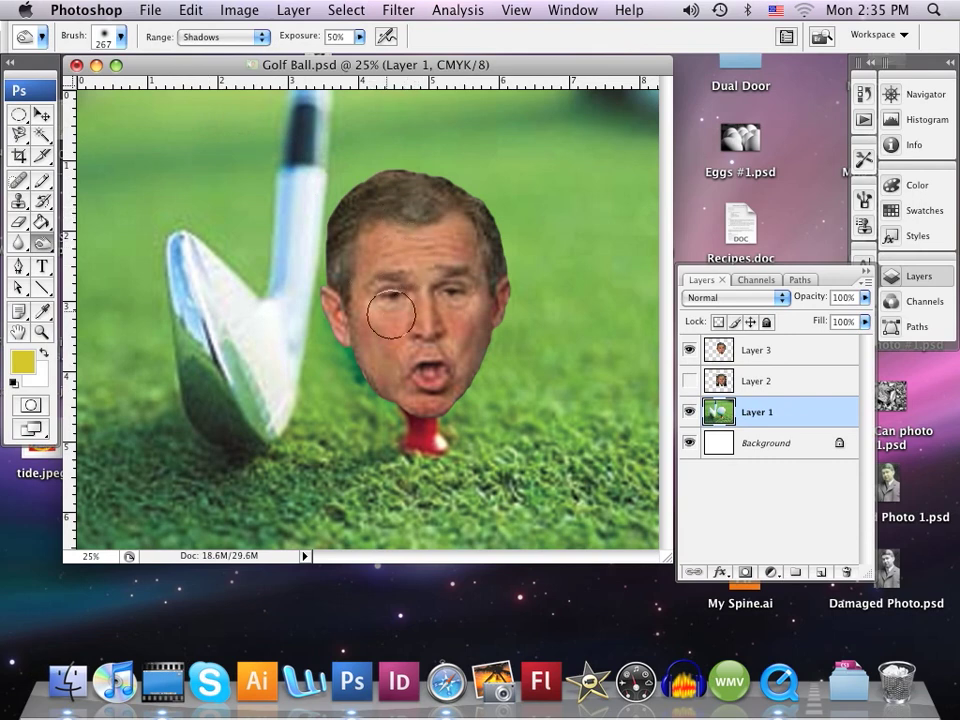
Open the name of the cut-out head's layer, Layer 3, for editing.
{"action": "double_click", "coordinate": [756, 354]}
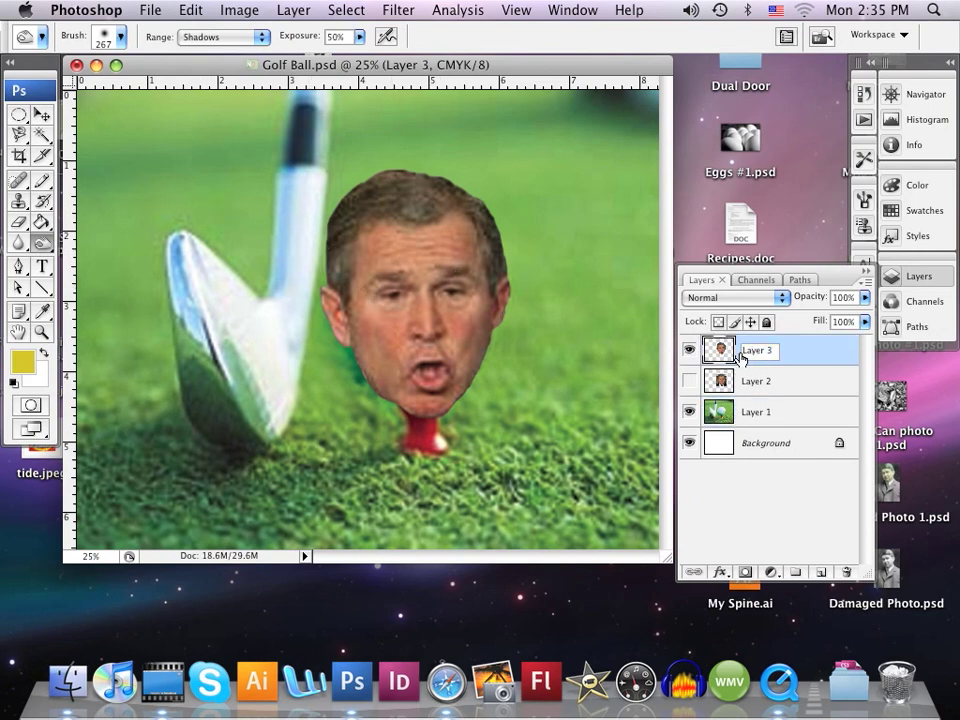
{"action": "type", "text": "bu"}
{"action": "key", "text": "BackSpace"}
{"action": "key", "text": "BackSpace"}
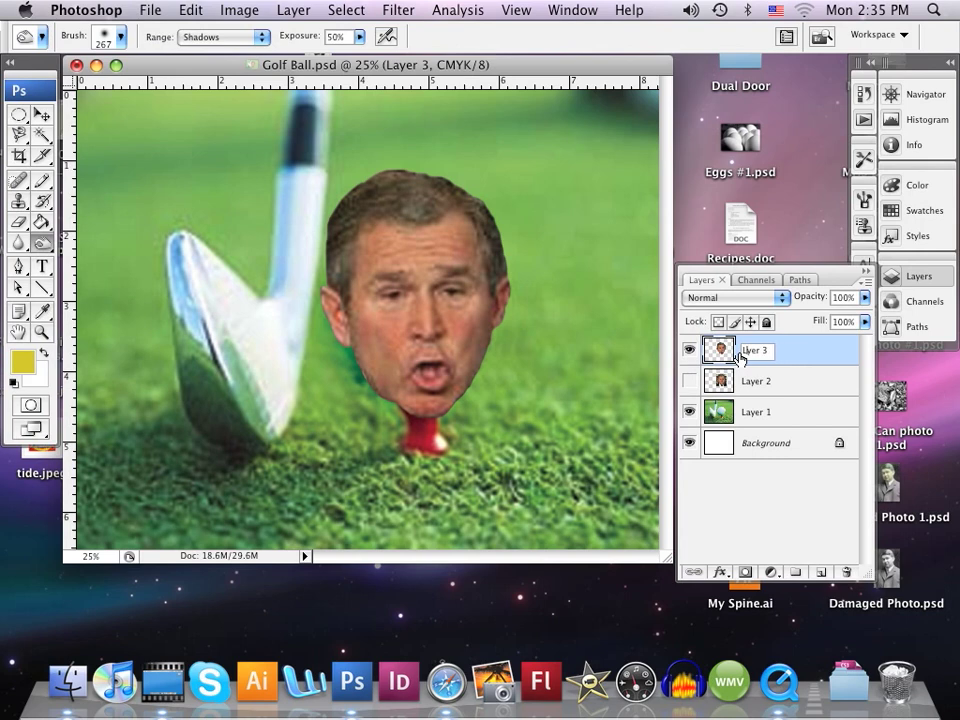